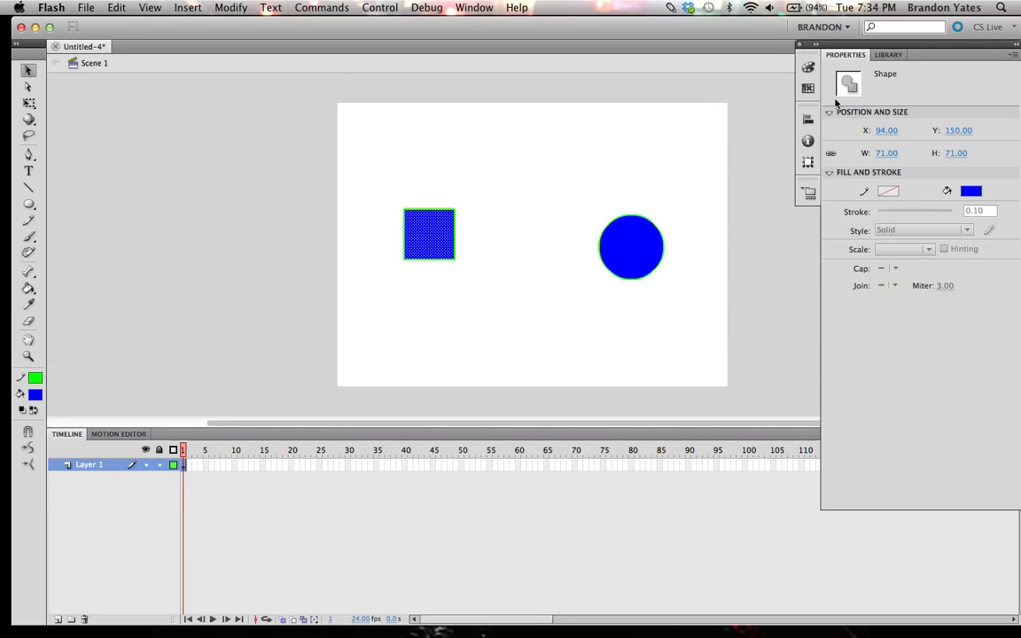
# Move the blue fill of the square away from its outline to about X 147, Y 58, and undo the move.
pyautogui.click(644, 233)
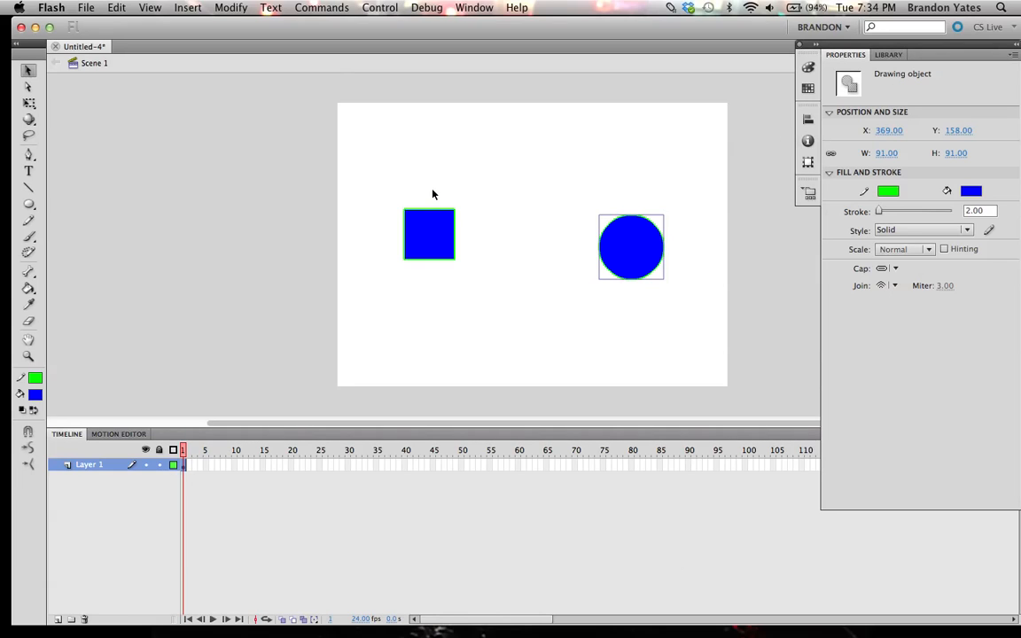
pyautogui.click(484, 196)
pyautogui.click(431, 239)
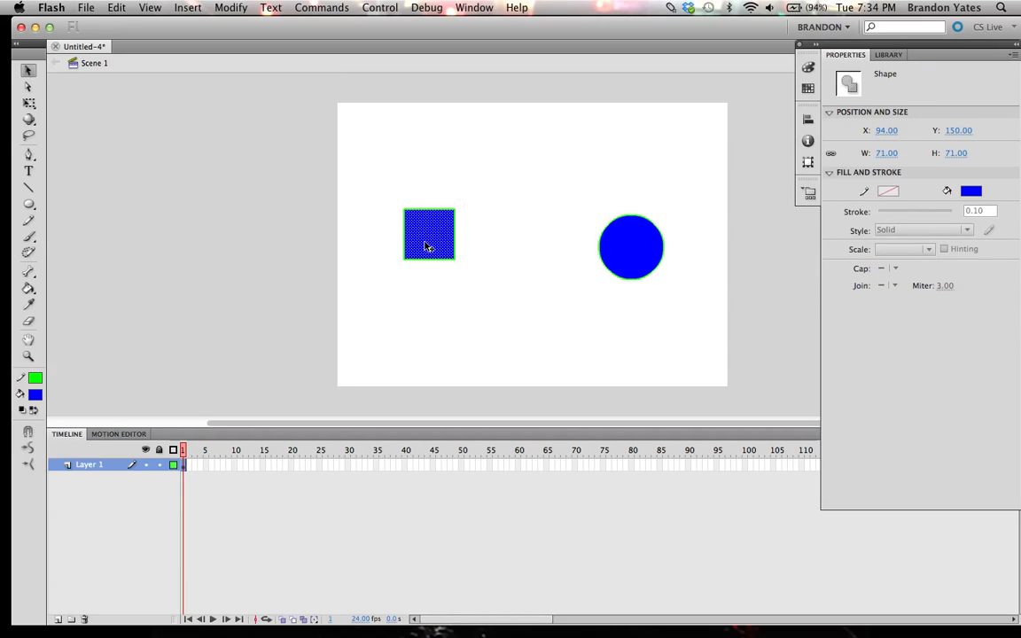
pyautogui.moveTo(425, 246); pyautogui.dragTo(459, 190)
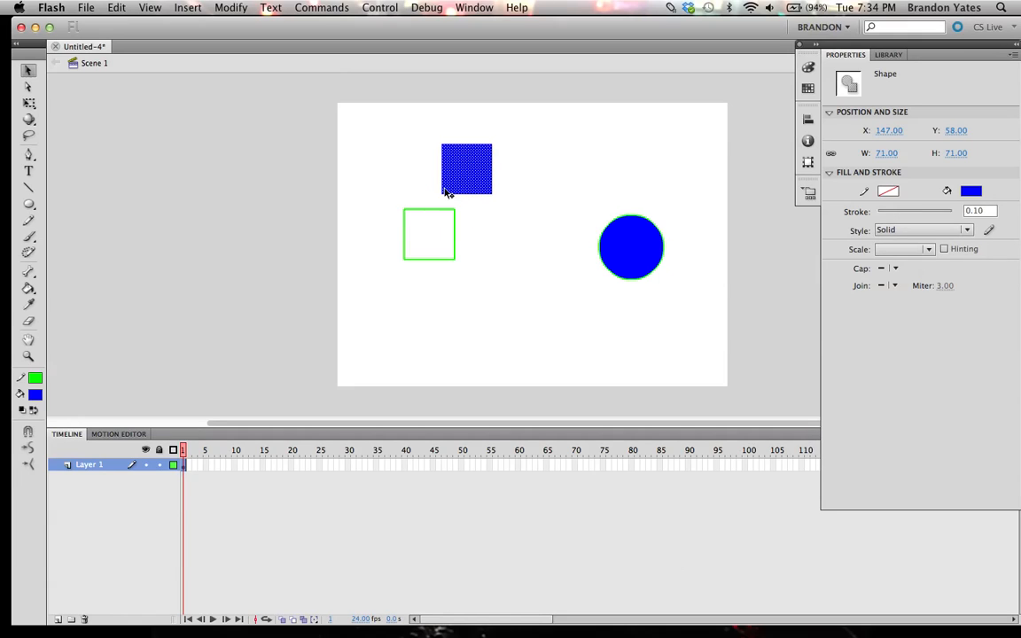
pyautogui.press('super+z')
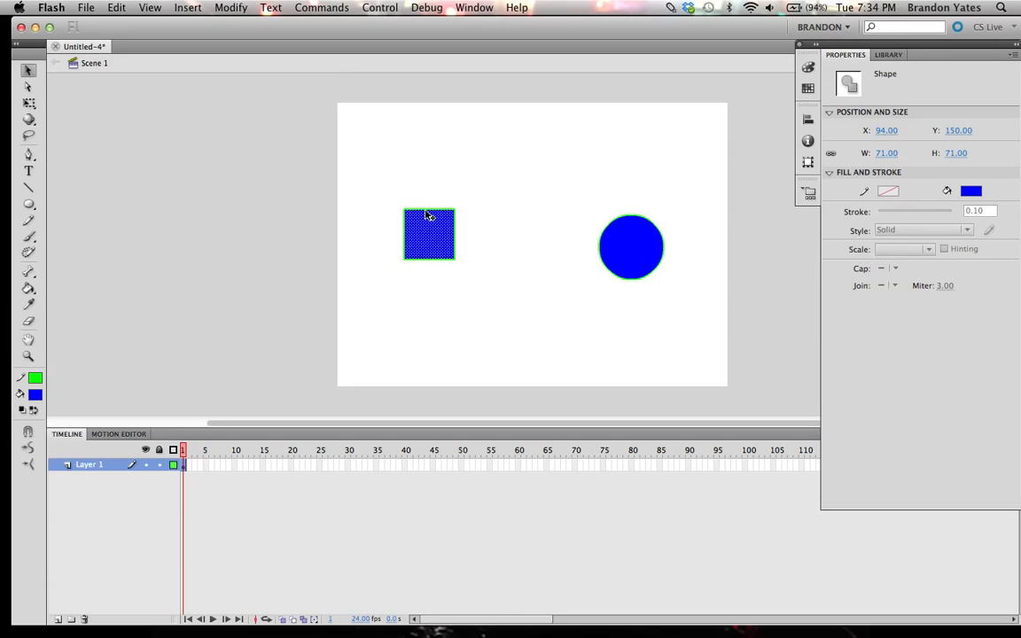
# Move the square's complete green outline away from its fill to about X 192, Y 31, and undo the move.
pyautogui.click(426, 201)
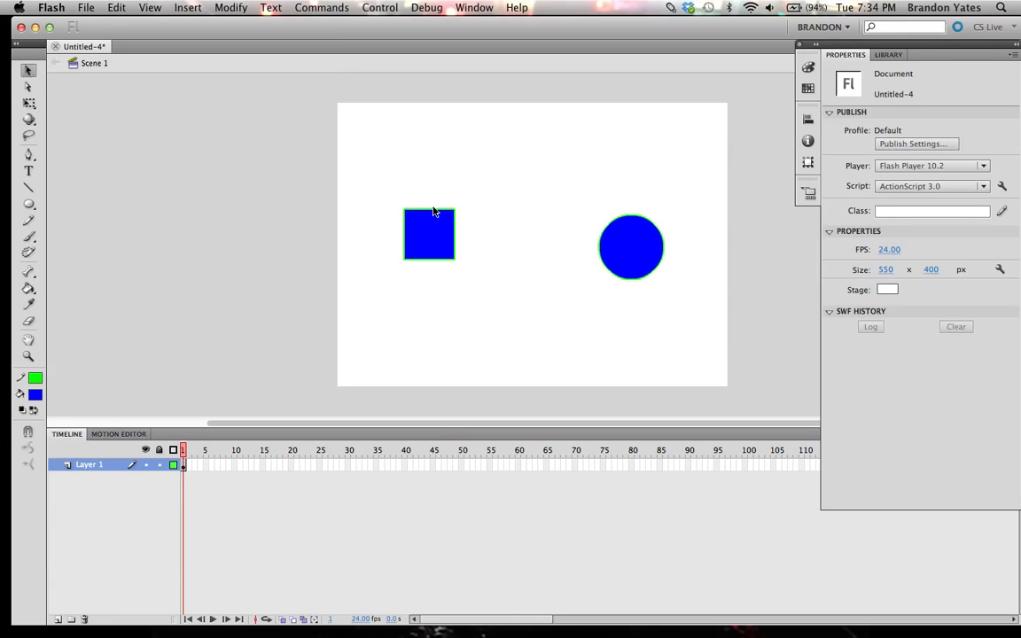
pyautogui.doubleClick(432, 211)
pyautogui.moveTo(432, 214); pyautogui.dragTo(504, 129)
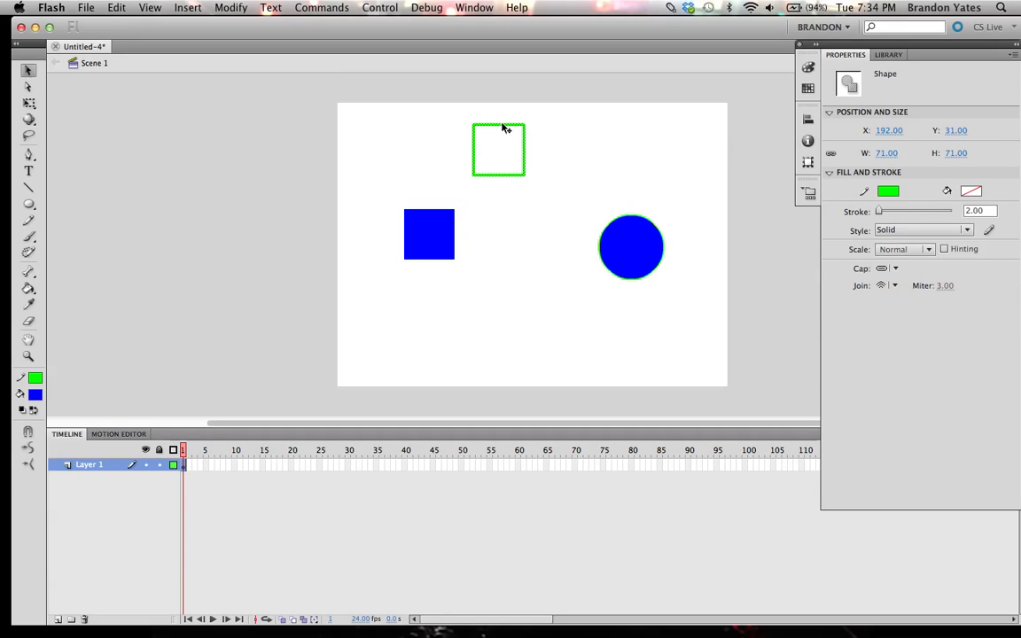
pyautogui.press('super+z')
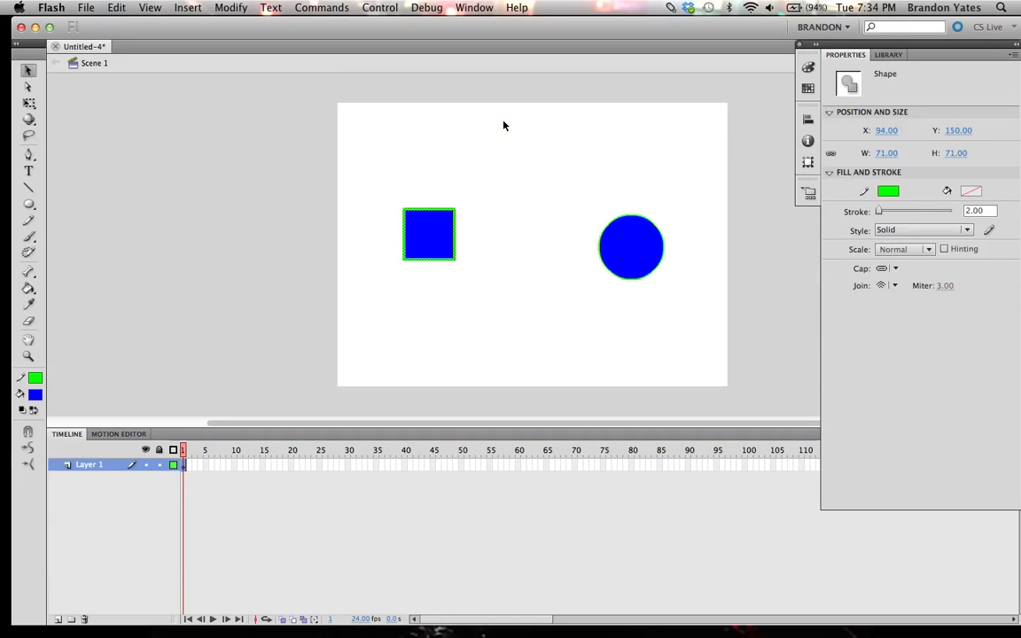
pyautogui.click(473, 206)
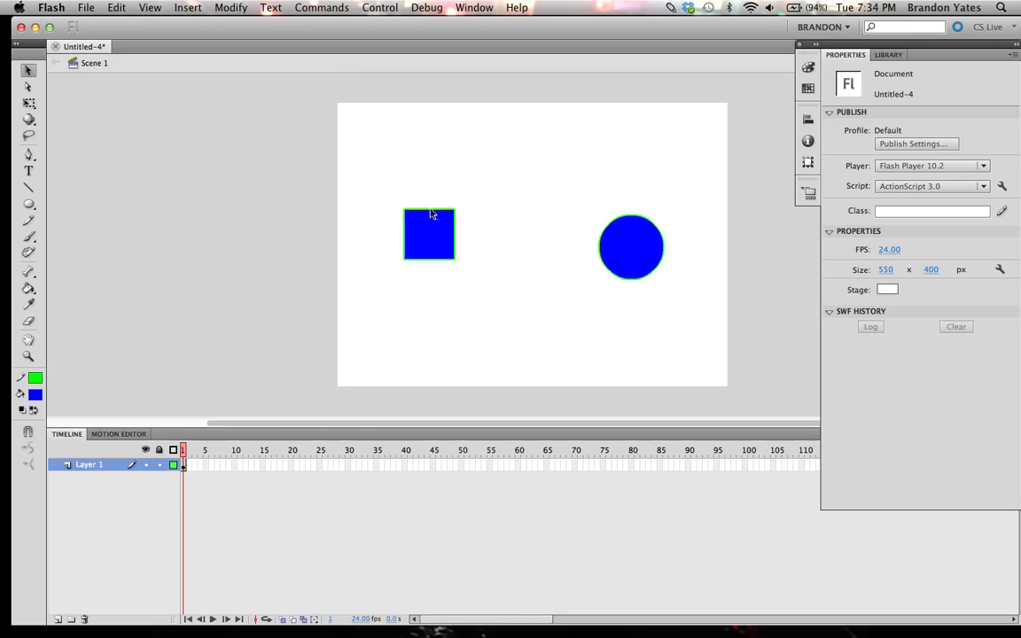
# Try bending the square's top edge and undo the change.
pyautogui.moveTo(430, 213)
pyautogui.mouseDown()
pyautogui.moveTo(430, 192)
pyautogui.moveTo(432, 219)
pyautogui.mouseUp()
pyautogui.press('super+z')
pyautogui.press('super+z')
# Select the square's fill alone and its complete outline alone to compare the two separate parts.
pyautogui.click(434, 230)
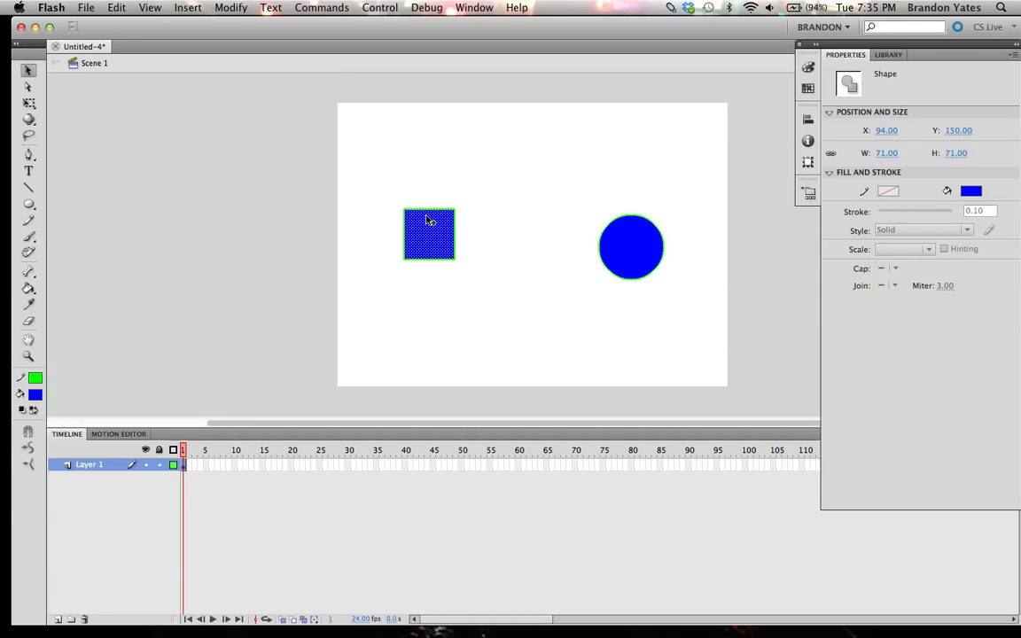
pyautogui.click(424, 204)
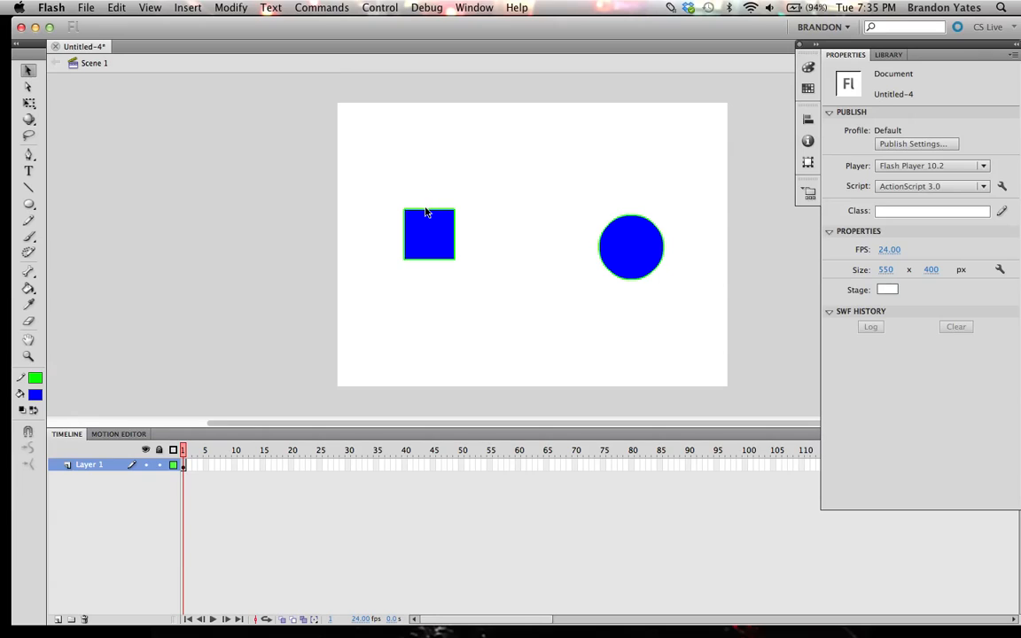
pyautogui.doubleClick(426, 211)
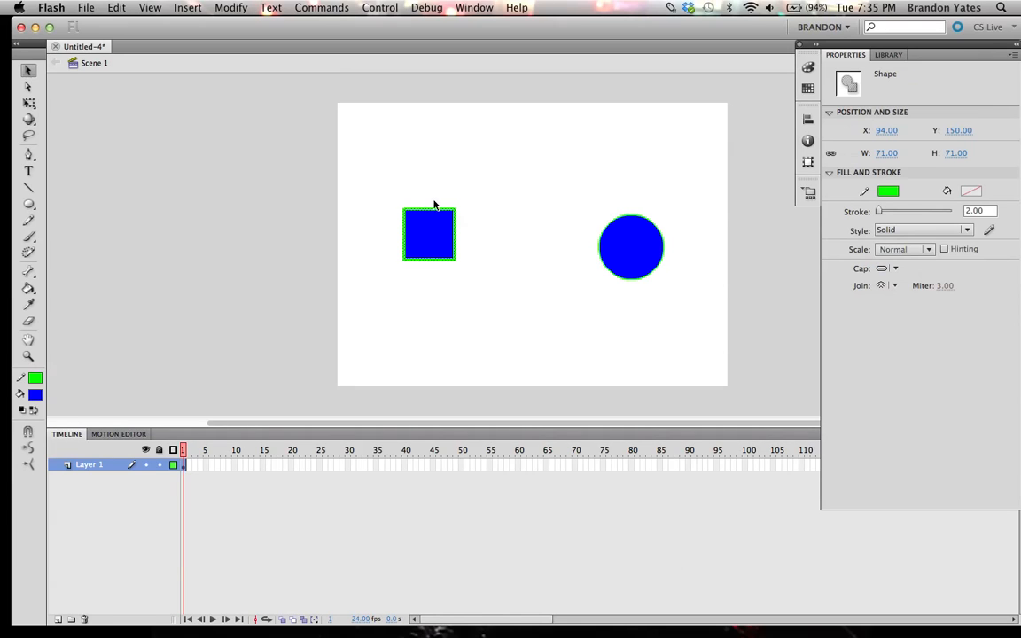
# Select the square's fill and outline together and move them to about X 108, Y 158.
pyautogui.click(427, 171)
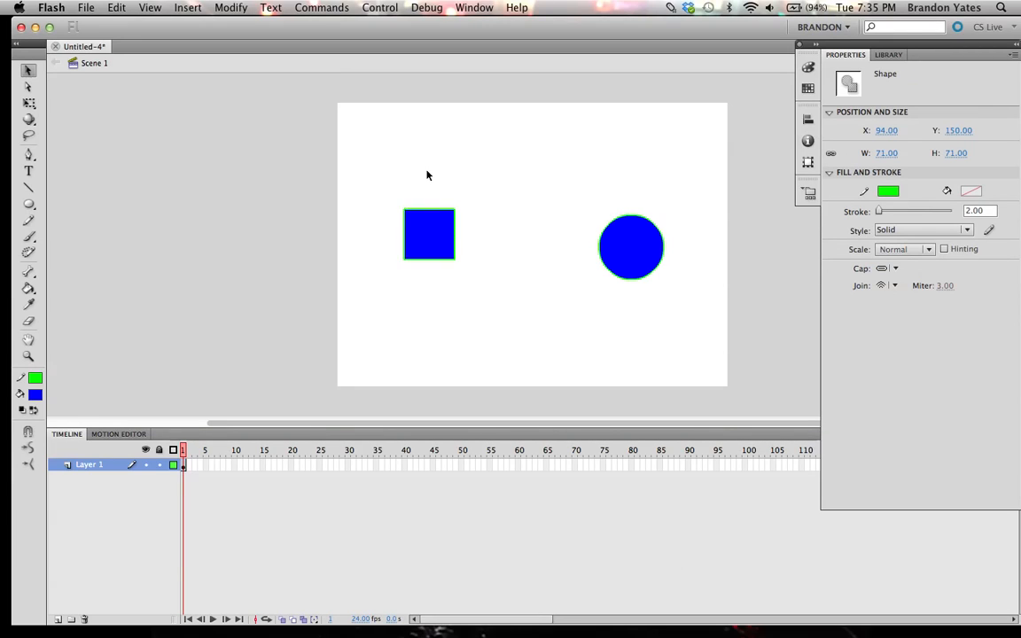
pyautogui.doubleClick(437, 233)
pyautogui.moveTo(437, 227)
pyautogui.mouseDown()
pyautogui.moveTo(544, 156)
pyautogui.moveTo(425, 171)
pyautogui.moveTo(383, 276)
pyautogui.moveTo(409, 247)
pyautogui.moveTo(440, 239)
pyautogui.mouseUp()
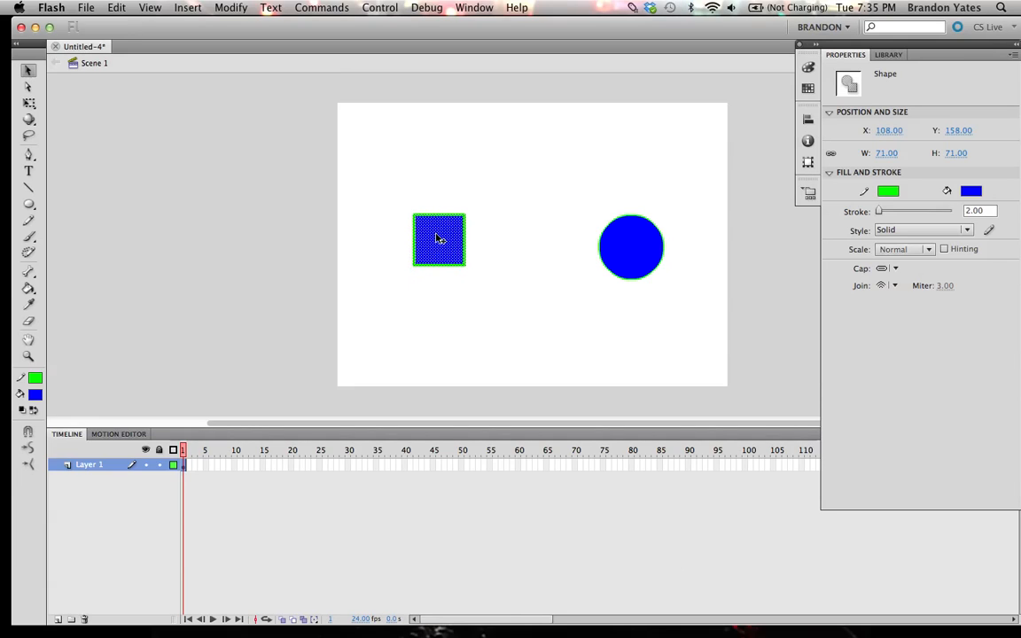
# Move the circle drawing object, fill and outline as one piece, to about X 326, Y 115.
pyautogui.click(623, 251)
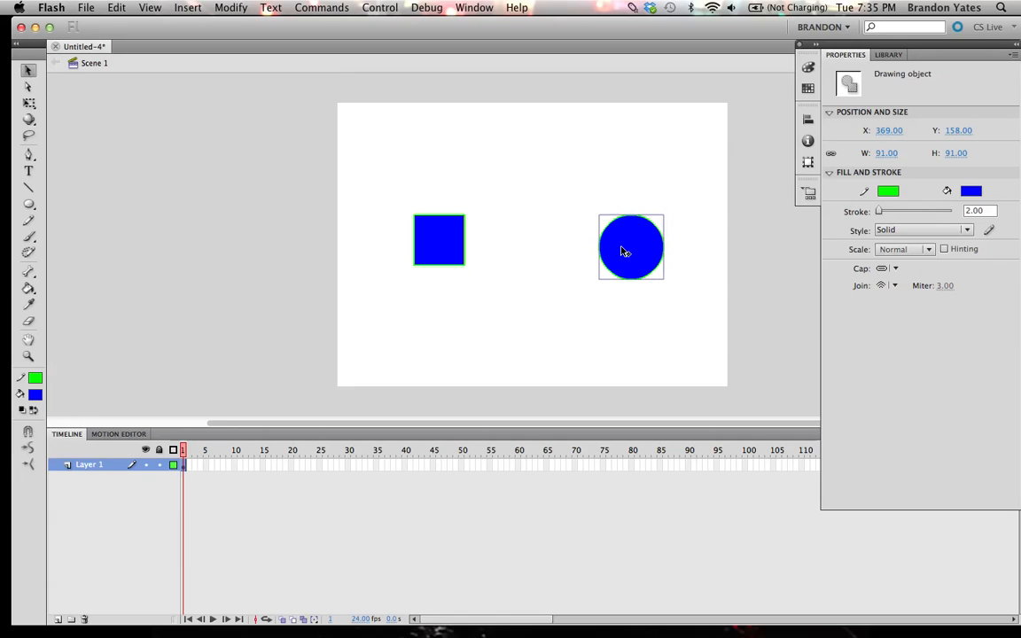
pyautogui.moveTo(622, 251)
pyautogui.mouseDown()
pyautogui.moveTo(599, 213)
pyautogui.moveTo(611, 228)
pyautogui.mouseUp()
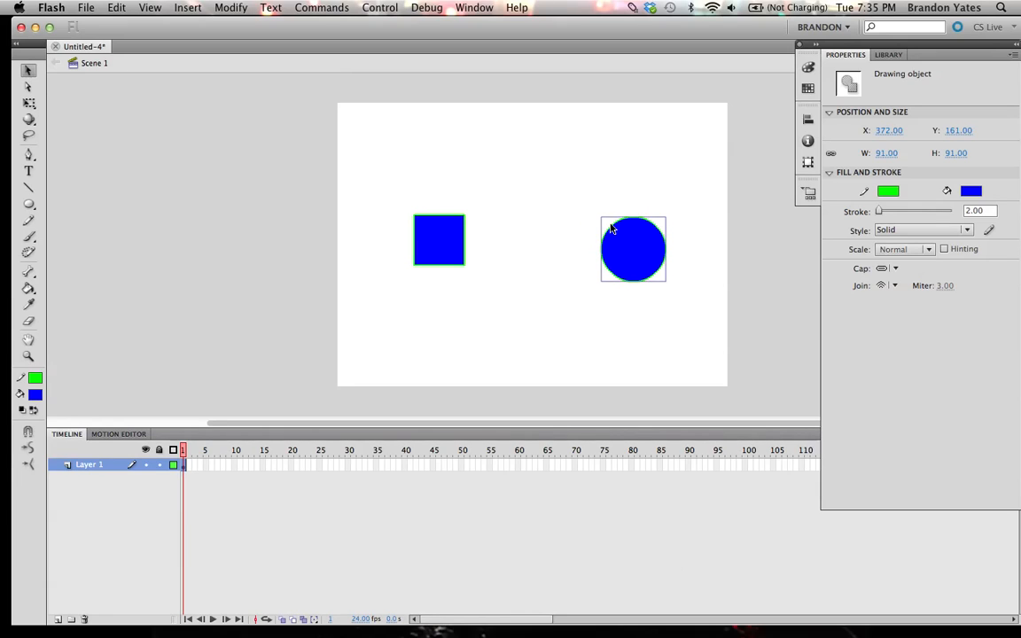
pyautogui.moveTo(611, 230); pyautogui.dragTo(581, 197)
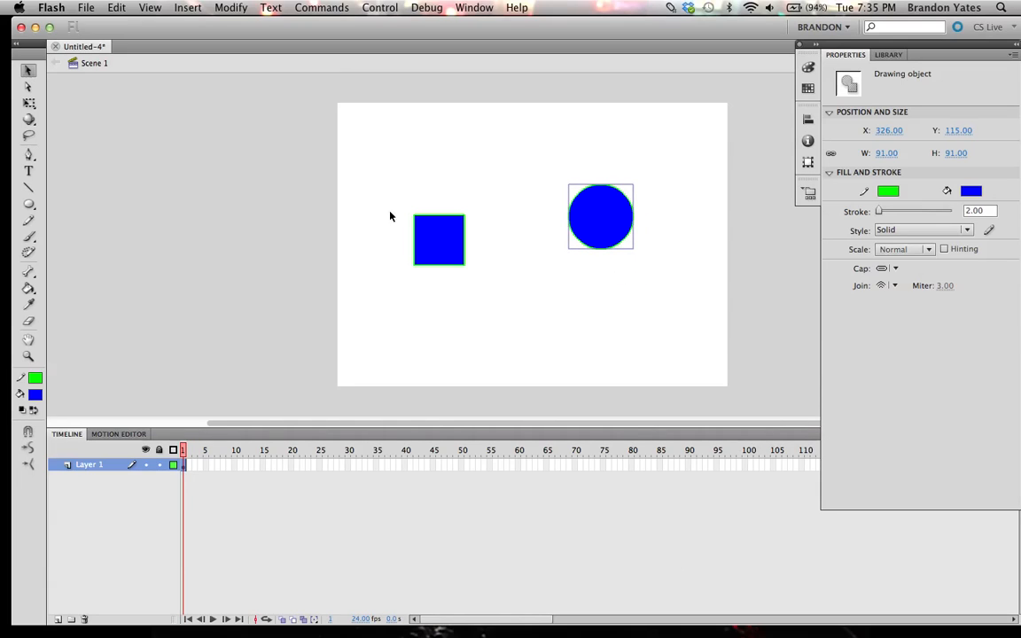
# Bend the square's top edge into a slight inward curve and move the circle to about X 338, Y 138.
pyautogui.moveTo(430, 223)
pyautogui.mouseDown()
pyautogui.moveTo(433, 181)
pyautogui.moveTo(435, 218)
pyautogui.mouseUp()
pyautogui.moveTo(571, 205); pyautogui.dragTo(605, 237)
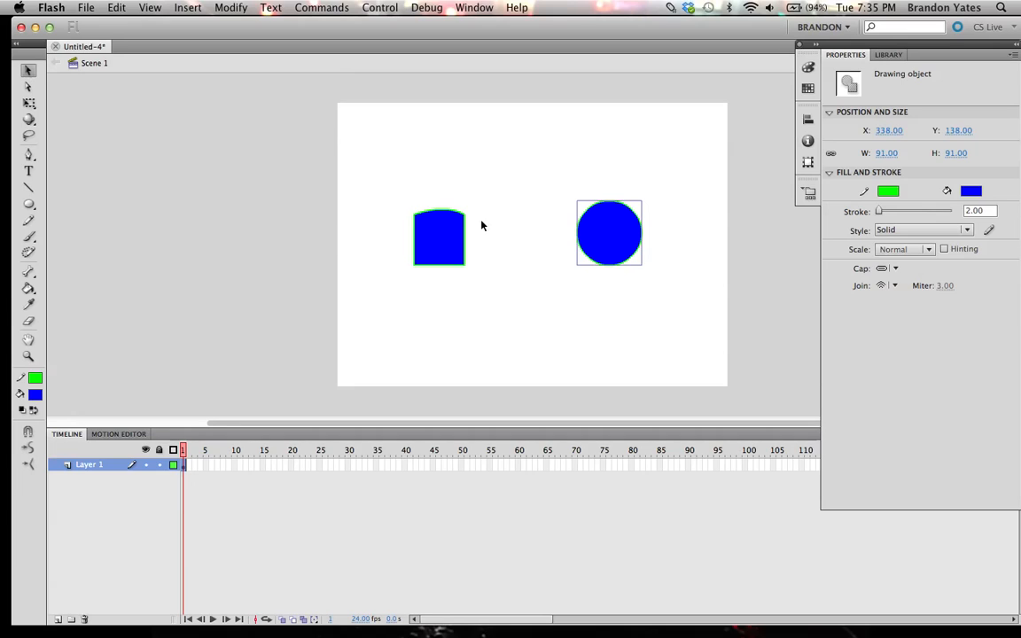
pyautogui.moveTo(445, 224); pyautogui.dragTo(480, 239)
pyautogui.press('super+z')
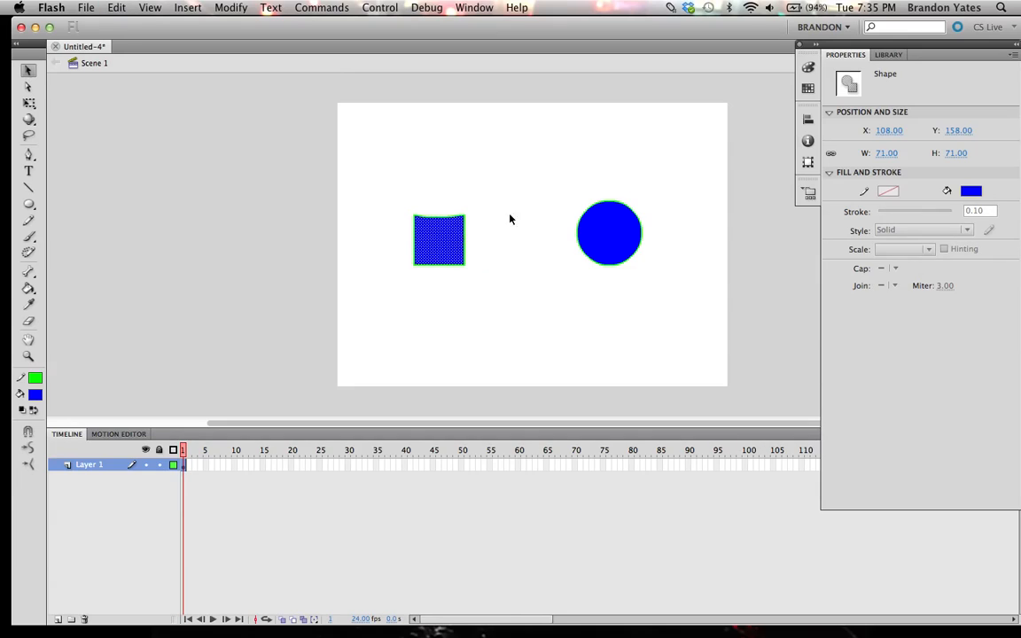
# Open the circle drawing object for editing in isolation.
pyautogui.click(528, 190)
pyautogui.click(583, 230)
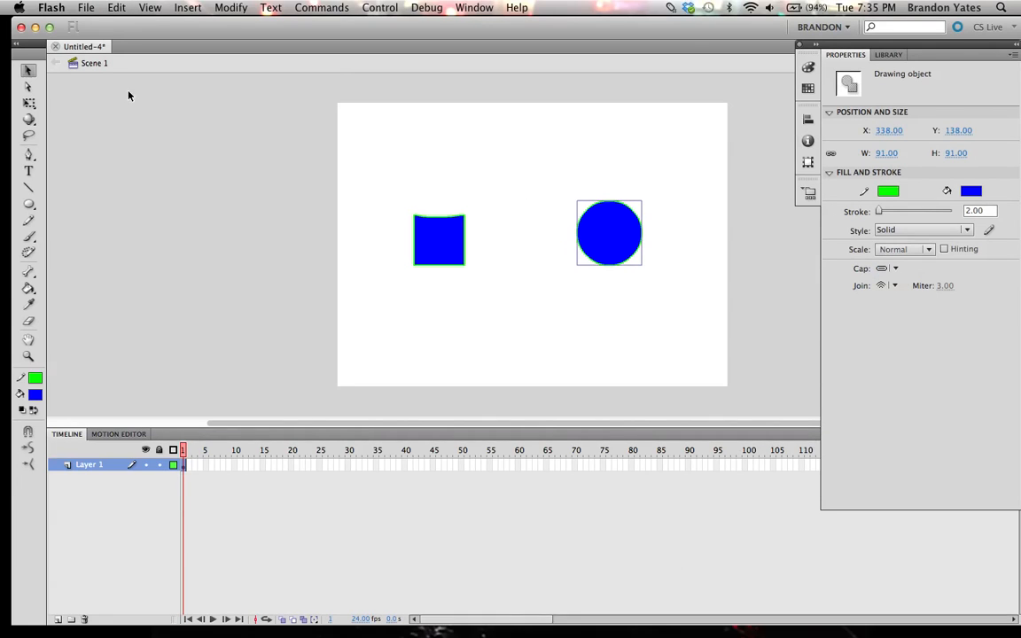
pyautogui.doubleClick(598, 238)
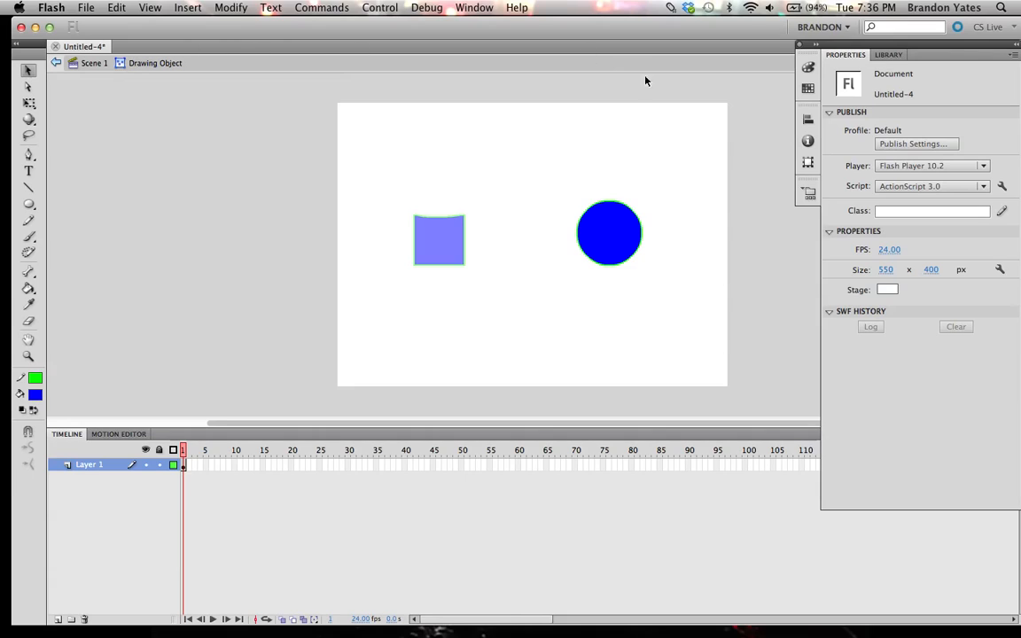
# Move the circle's fill off its outline to about X 385, Y 28, pull at the outline, and undo both changes.
pyautogui.click(621, 238)
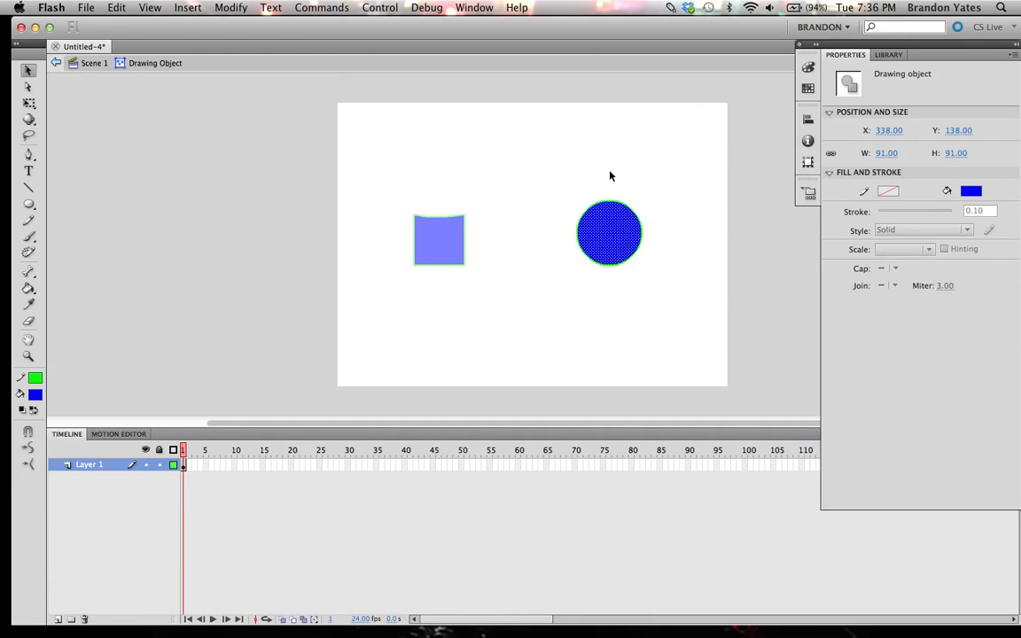
pyautogui.moveTo(606, 224)
pyautogui.mouseDown()
pyautogui.moveTo(637, 183)
pyautogui.moveTo(639, 146)
pyautogui.mouseUp()
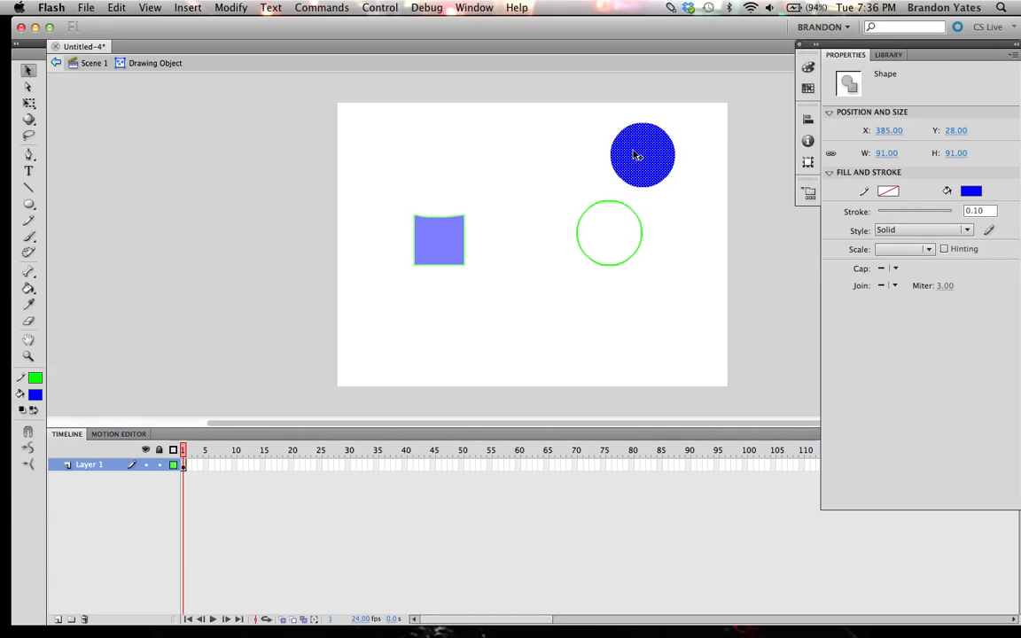
pyautogui.moveTo(604, 204); pyautogui.dragTo(547, 161)
pyautogui.press('super+z')
pyautogui.press('super+z')
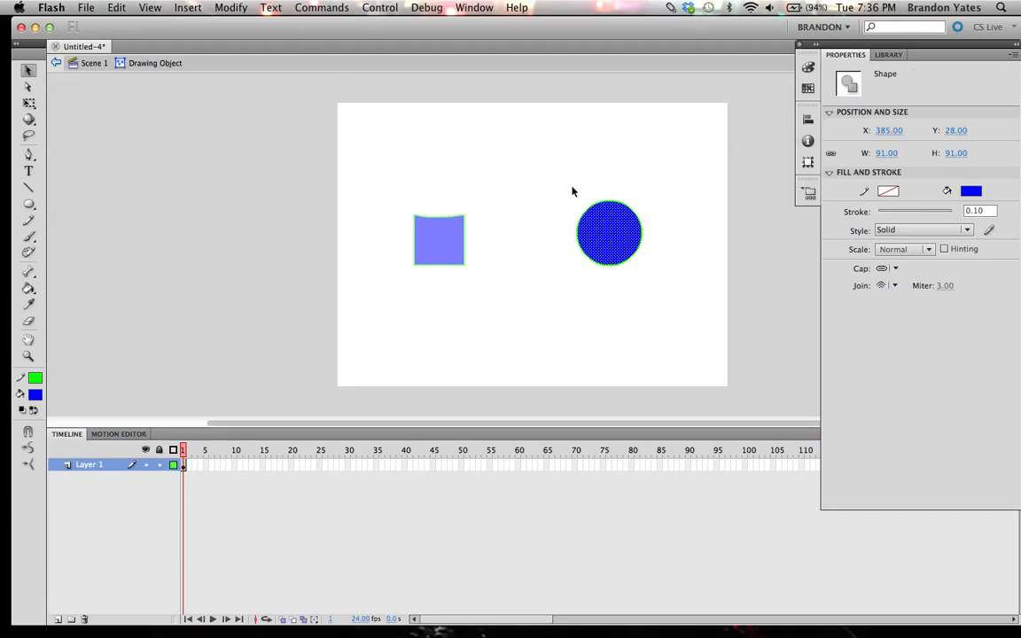
# Stretch the circle's upper edge upward into a tall blob about 105 by 180 px and return to Scene 1.
pyautogui.click(599, 188)
pyautogui.moveTo(602, 204); pyautogui.dragTo(587, 151)
pyautogui.moveTo(616, 192); pyautogui.dragTo(637, 169)
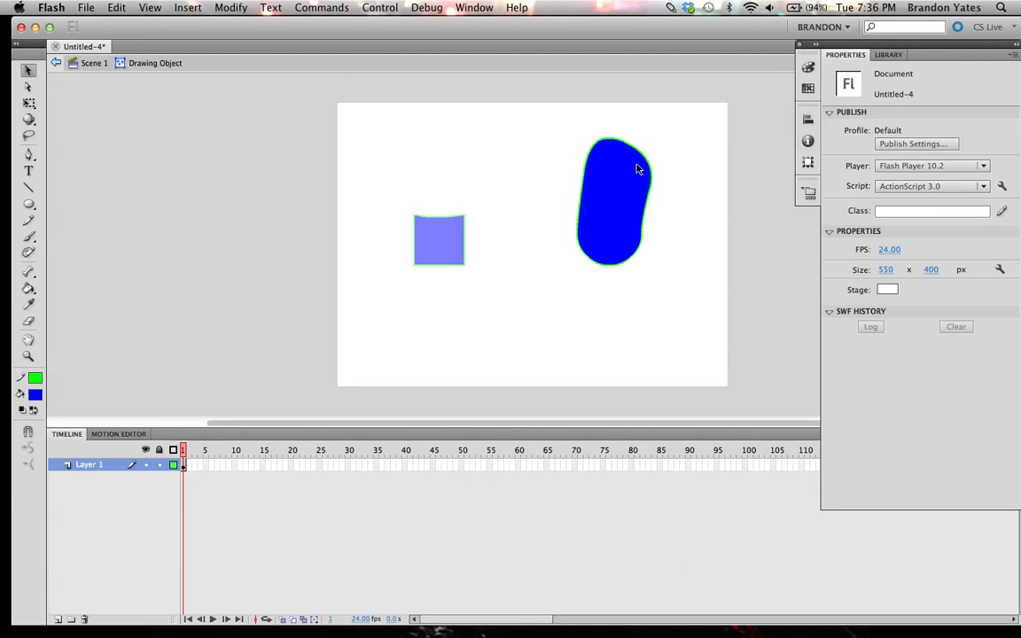
pyautogui.click(89, 62)
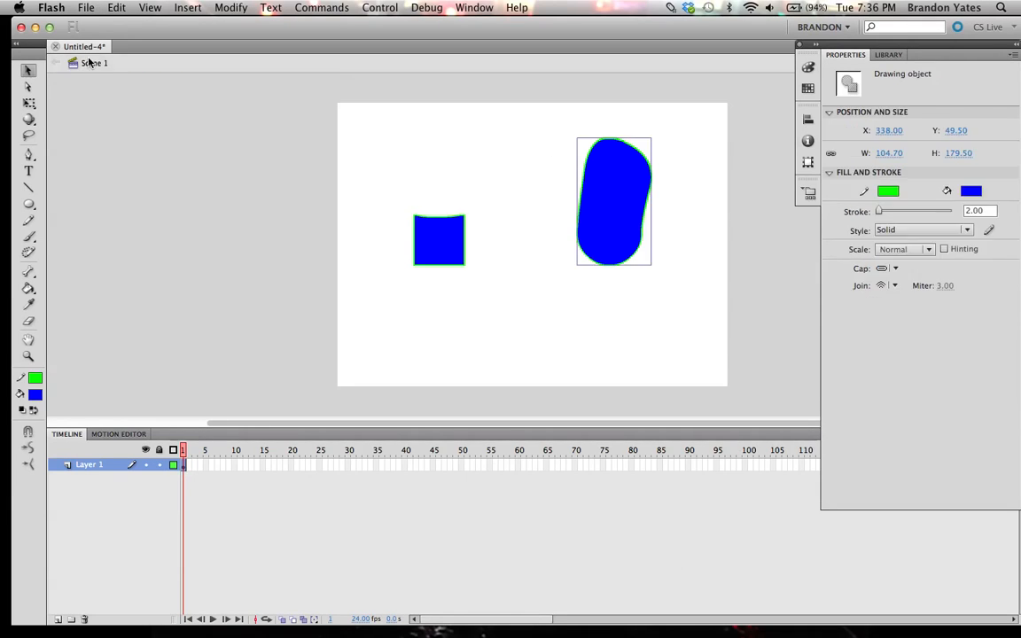
# Select only the square's fill in the main scene to inspect it, and clear the selection.
pyautogui.click(530, 147)
pyautogui.click(440, 246)
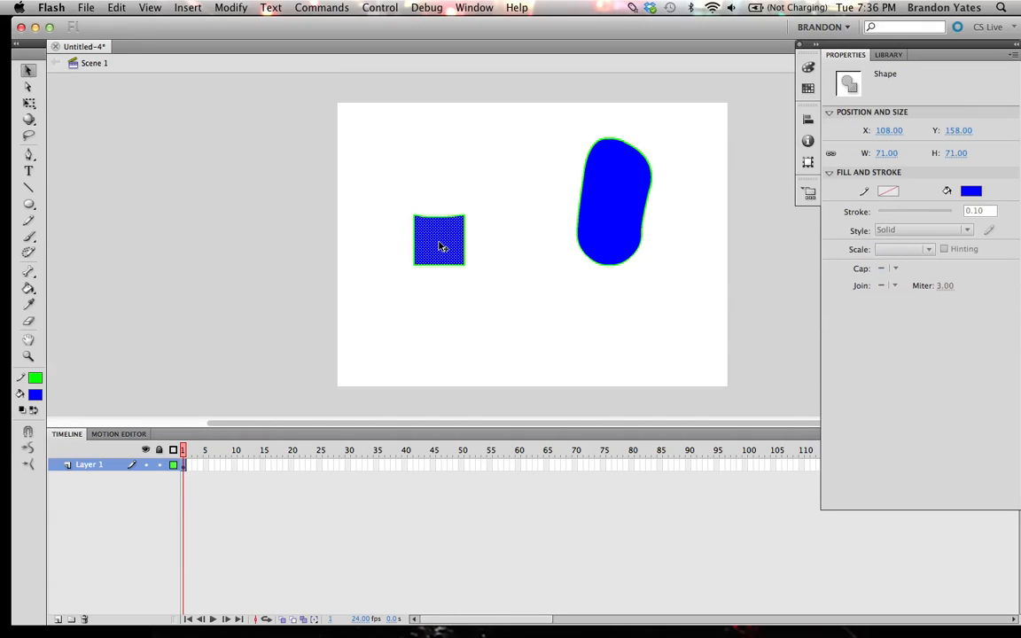
pyautogui.click(459, 179)
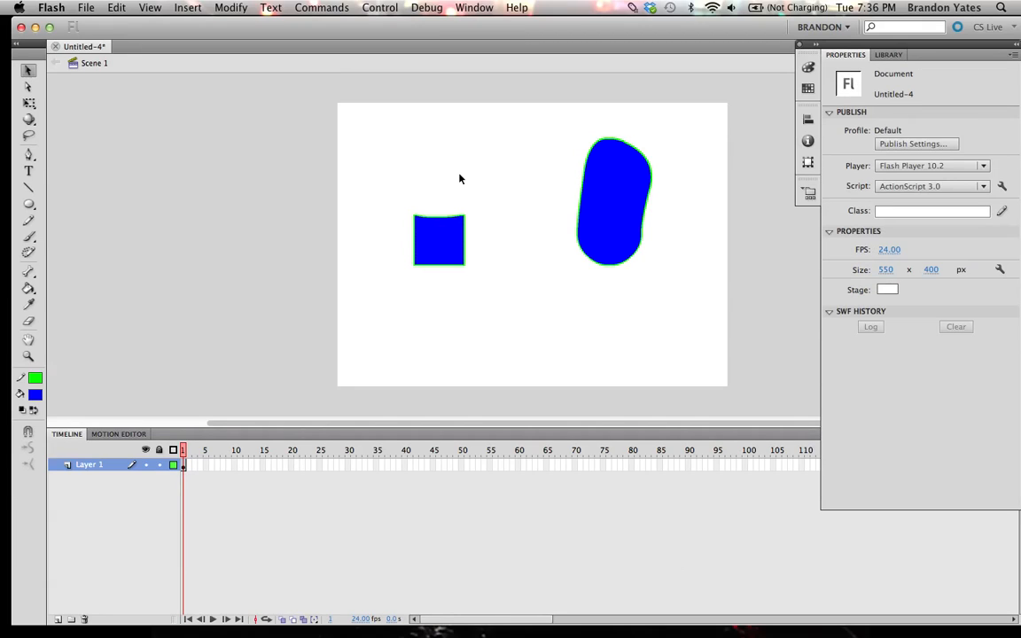
# Set up the Rectangle tool with a red stroke and a yellow fill.
pyautogui.click(30, 203)
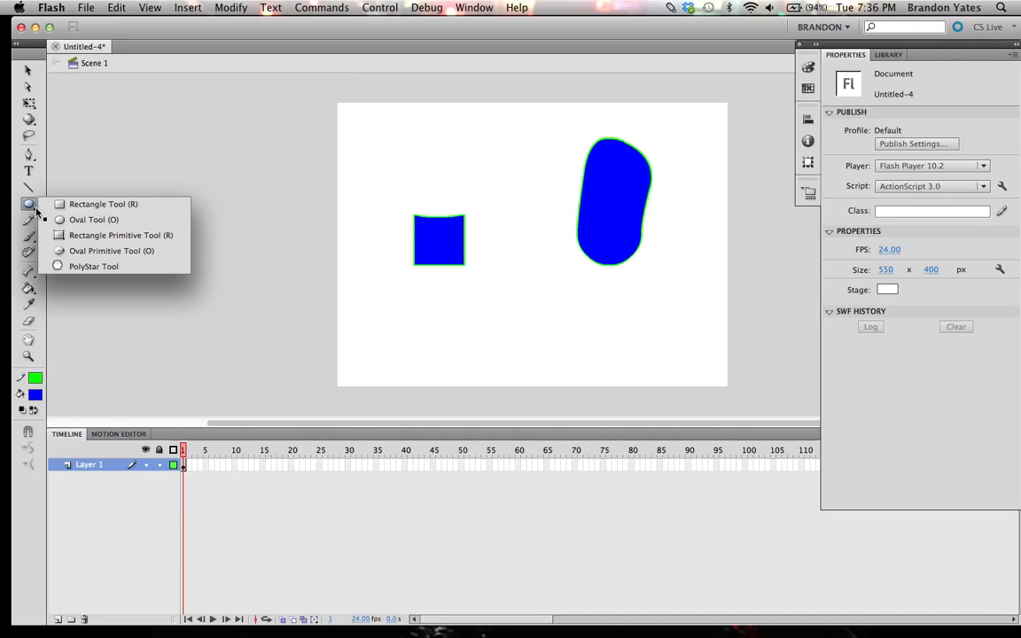
pyautogui.click(85, 205)
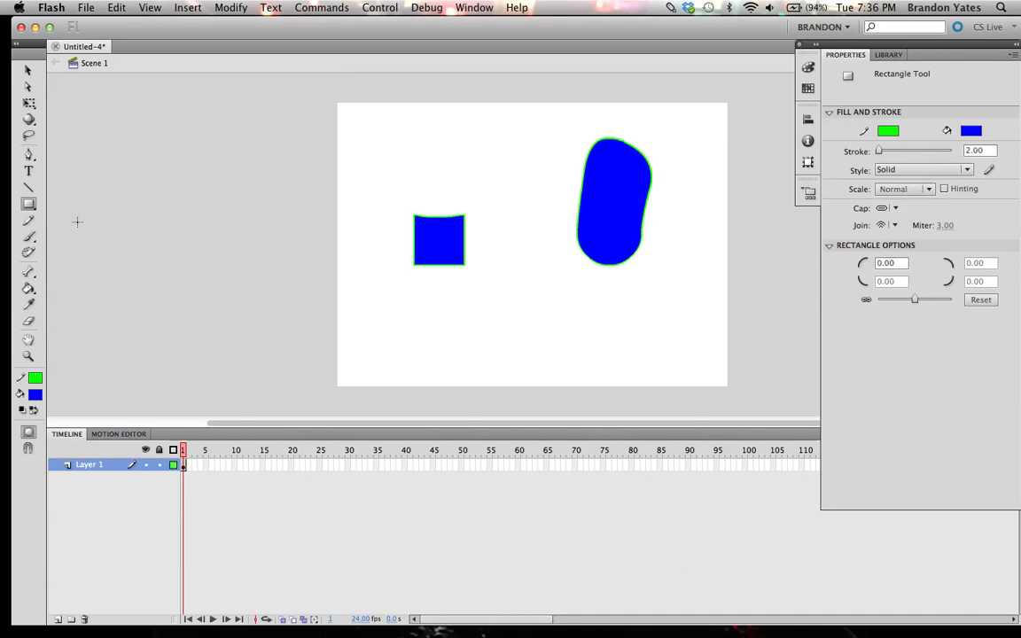
pyautogui.click(35, 378)
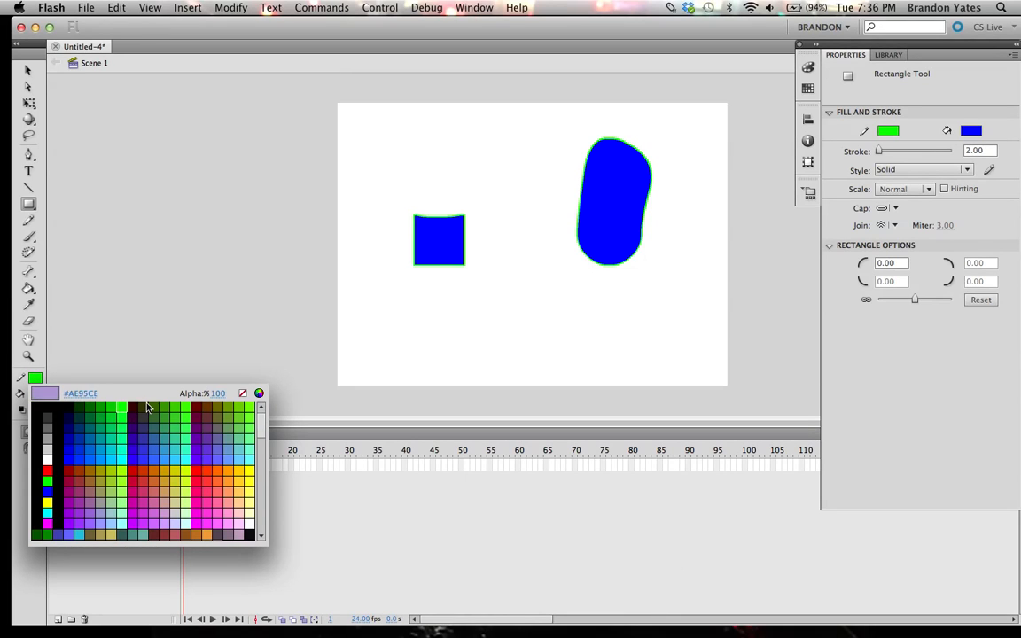
pyautogui.click(134, 473)
pyautogui.click(34, 395)
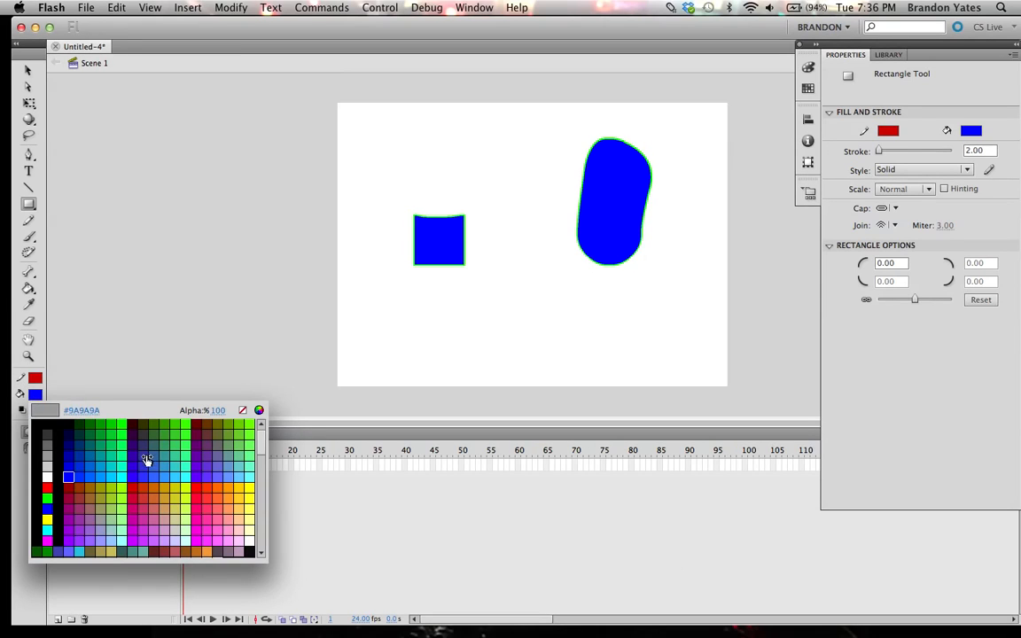
pyautogui.click(187, 491)
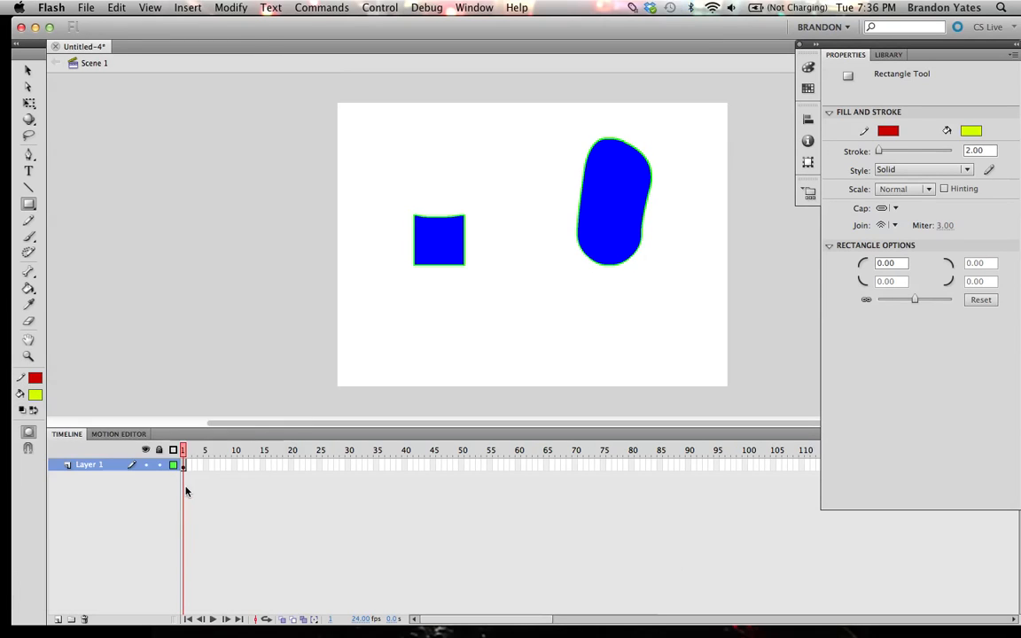
# Draw an 80 by 80 px square drawing object at about X 295, Y 101, overlapping the blob's left side.
pyautogui.click(32, 434)
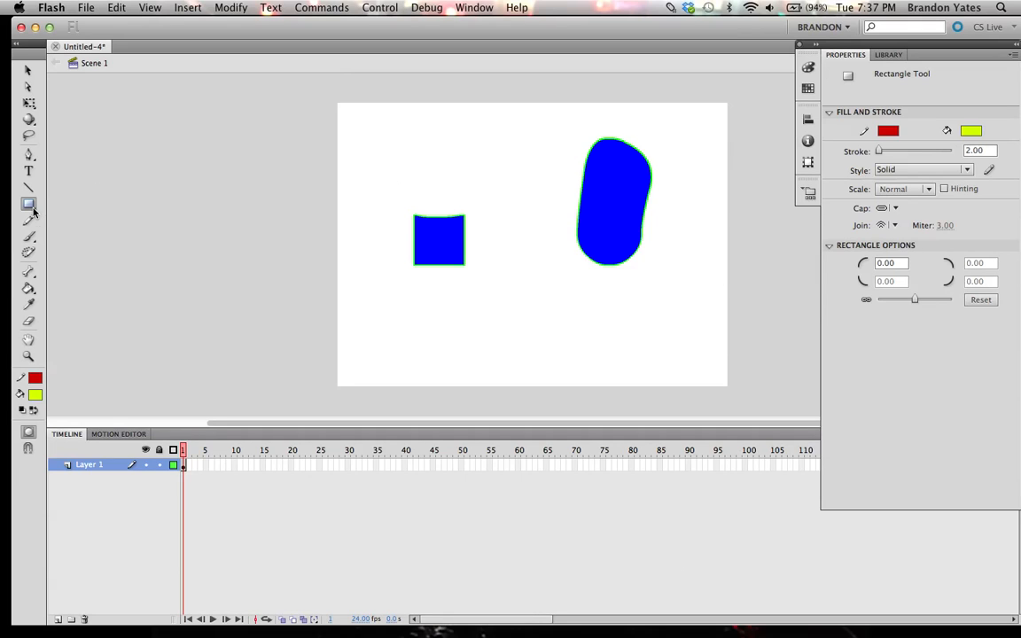
pyautogui.moveTo(34, 211); pyautogui.dragTo(46, 207)
pyautogui.moveTo(547, 174); pyautogui.dragTo(603, 231)
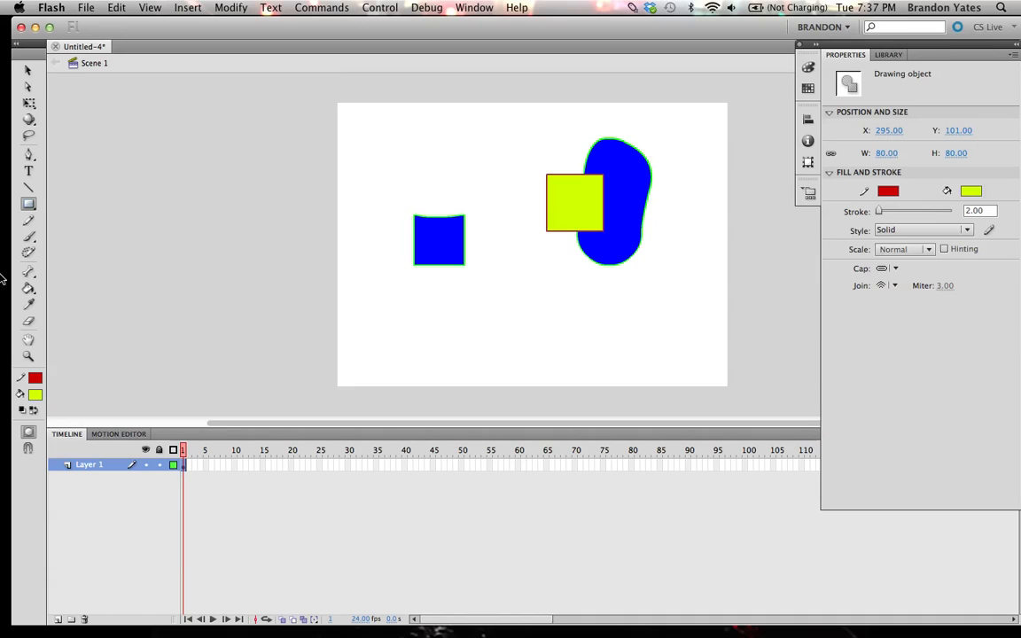
# Draw a yellow oval about 82 px across with object drawing off, overlapping the upper-left corner of the blue square.
pyautogui.click(25, 207)
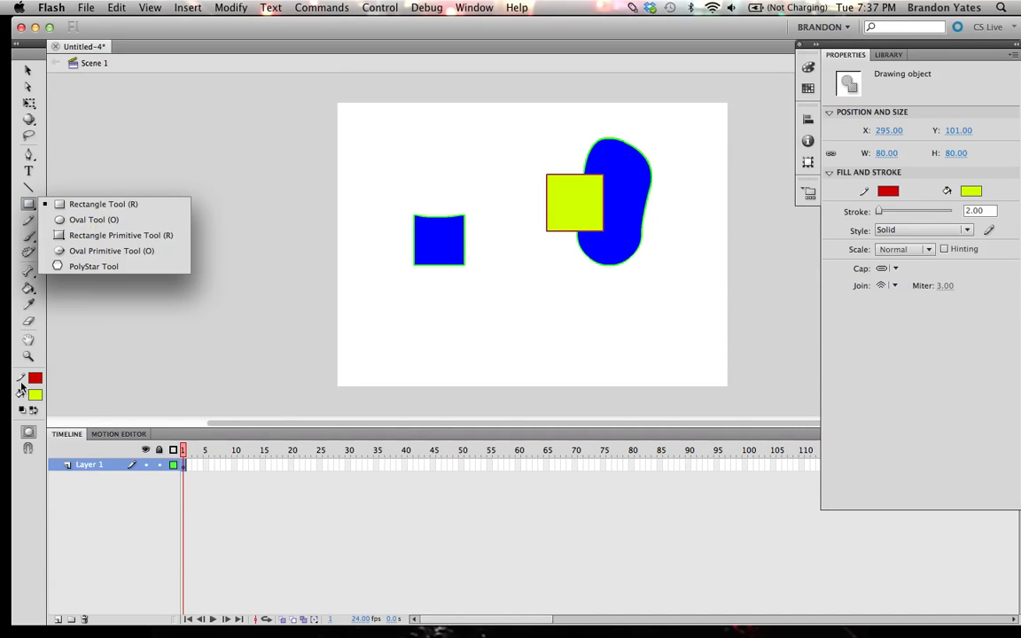
pyautogui.click(61, 220)
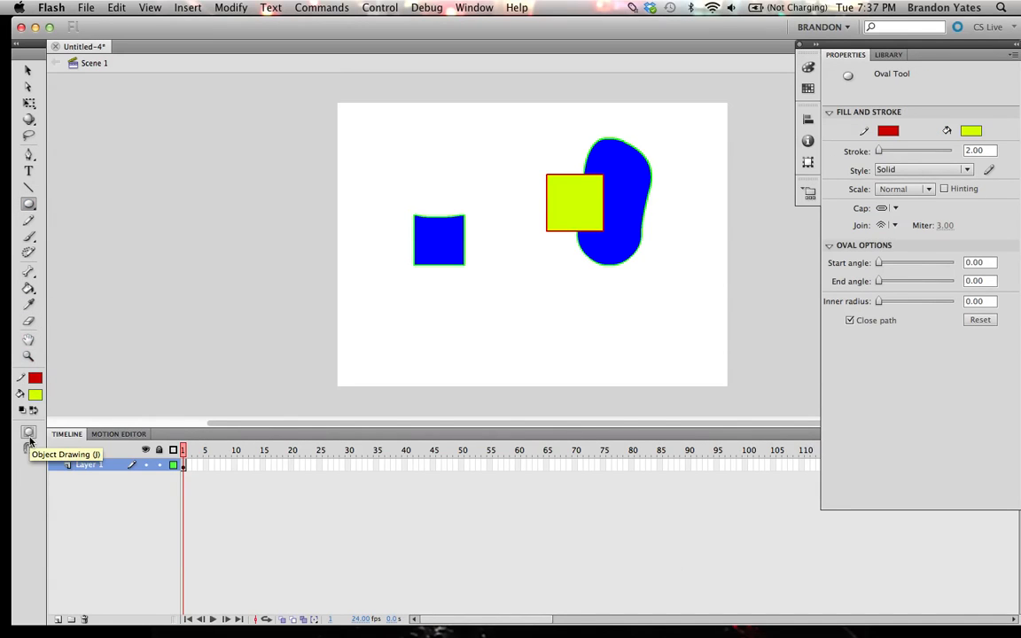
pyautogui.moveTo(389, 193); pyautogui.dragTo(448, 251)
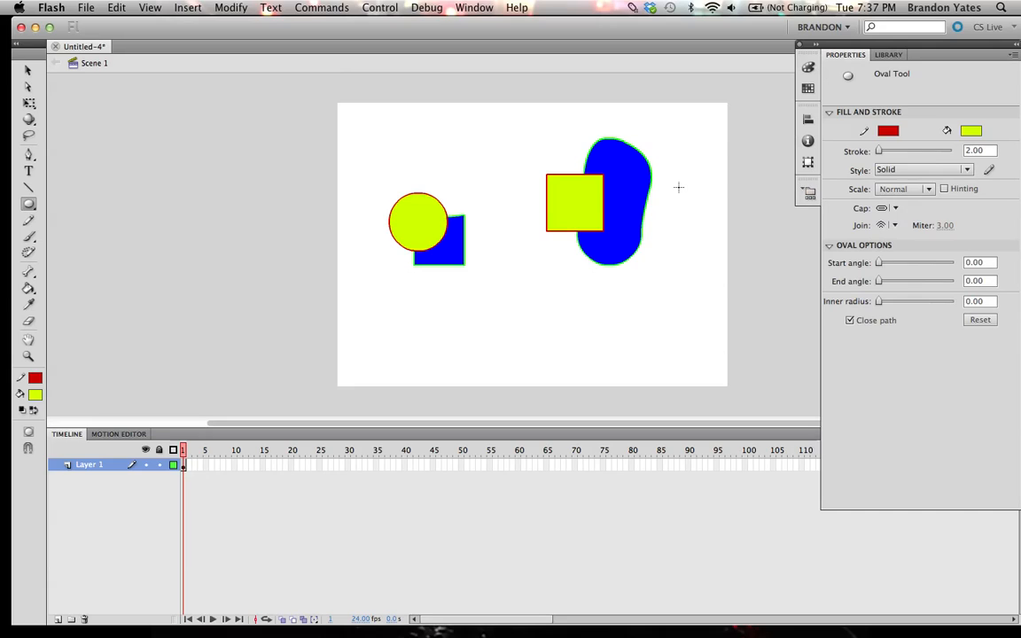
# Separate the two drawing objects, placing the yellow square at X 374, Y 60 and the blue blob behind it at X 362, Y 40.5.
pyautogui.press('v')
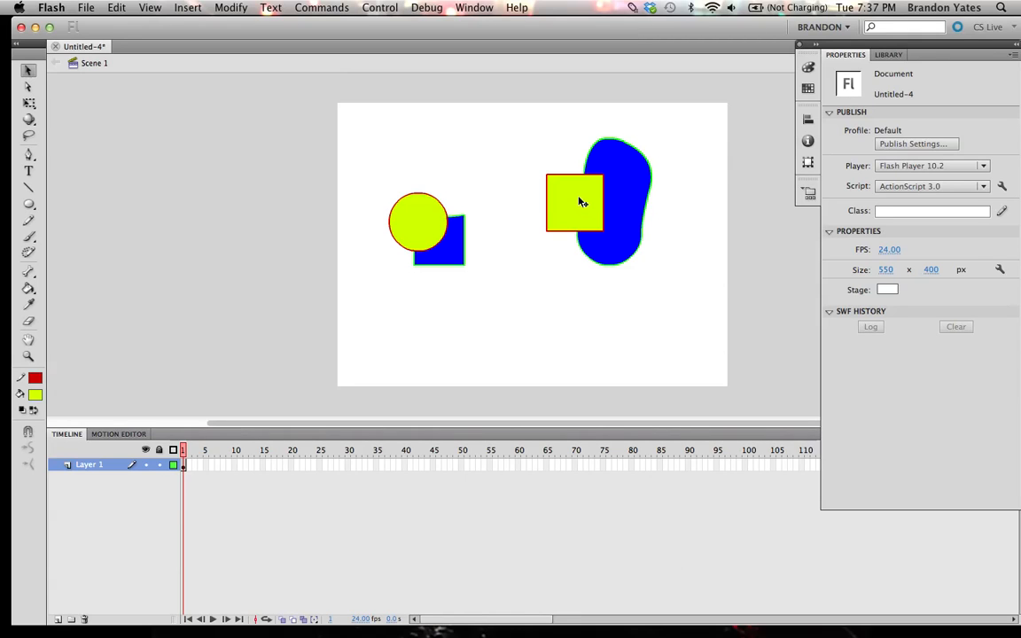
pyautogui.moveTo(581, 202); pyautogui.dragTo(549, 153)
pyautogui.moveTo(598, 178); pyautogui.dragTo(649, 167)
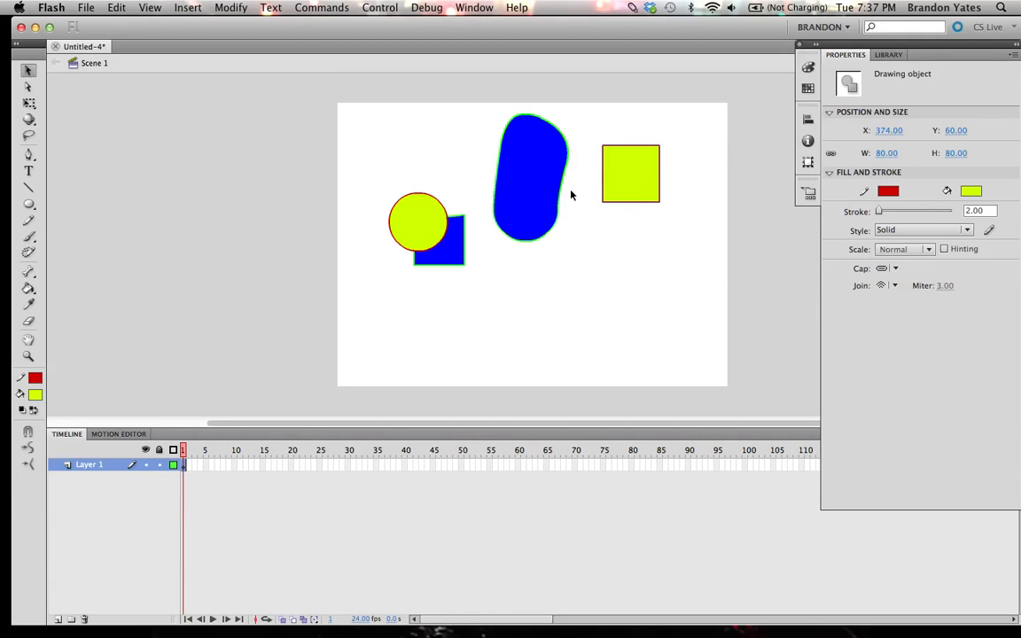
pyautogui.moveTo(538, 182); pyautogui.dragTo(638, 200)
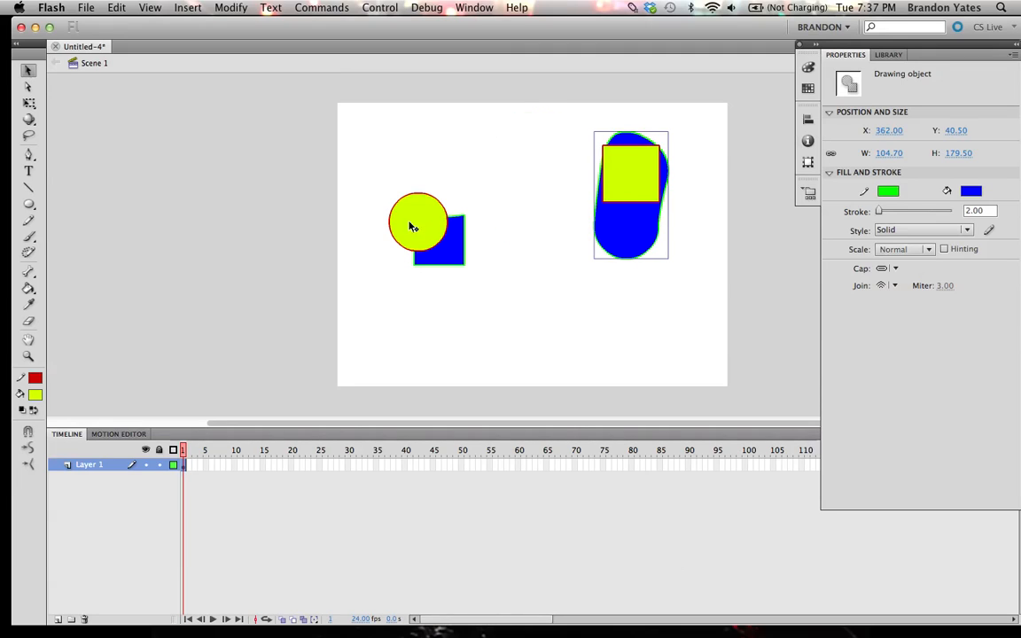
pyautogui.click(531, 193)
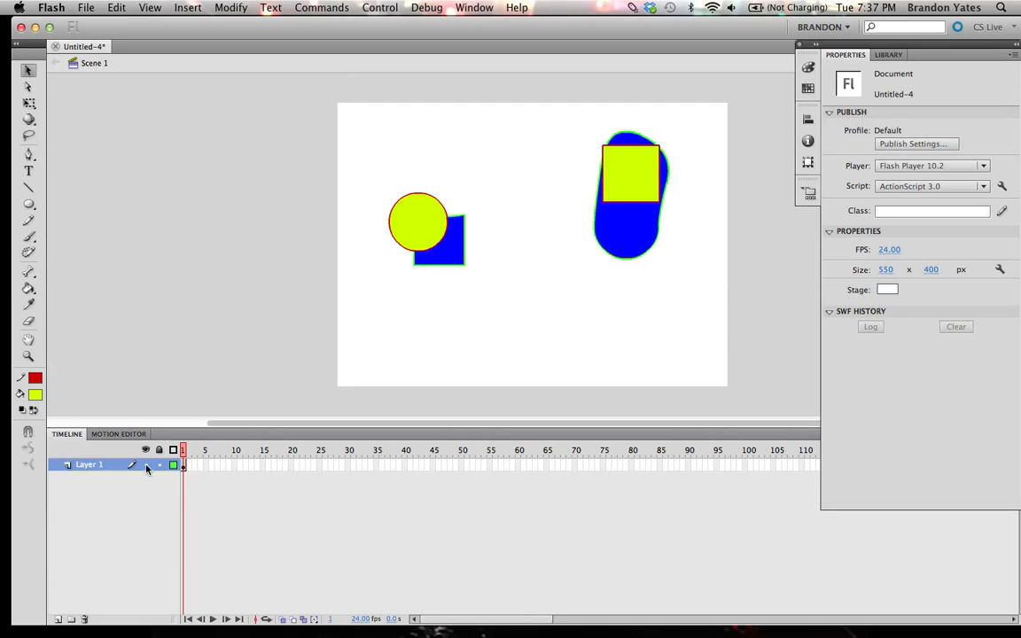
# Move the whole yellow circle off the blue square to X 61, Y 63, and shift the yellow square to X 322, Y 56.
pyautogui.click(422, 216)
pyautogui.moveTo(422, 217); pyautogui.dragTo(414, 170)
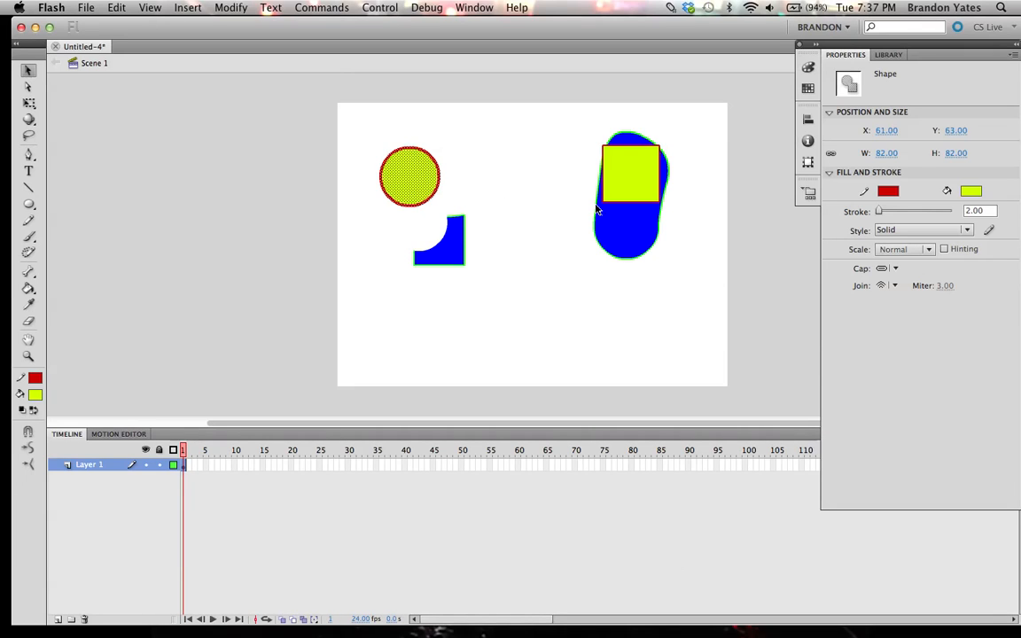
pyautogui.moveTo(620, 178)
pyautogui.mouseDown()
pyautogui.moveTo(543, 167)
pyautogui.moveTo(579, 168)
pyautogui.mouseUp()
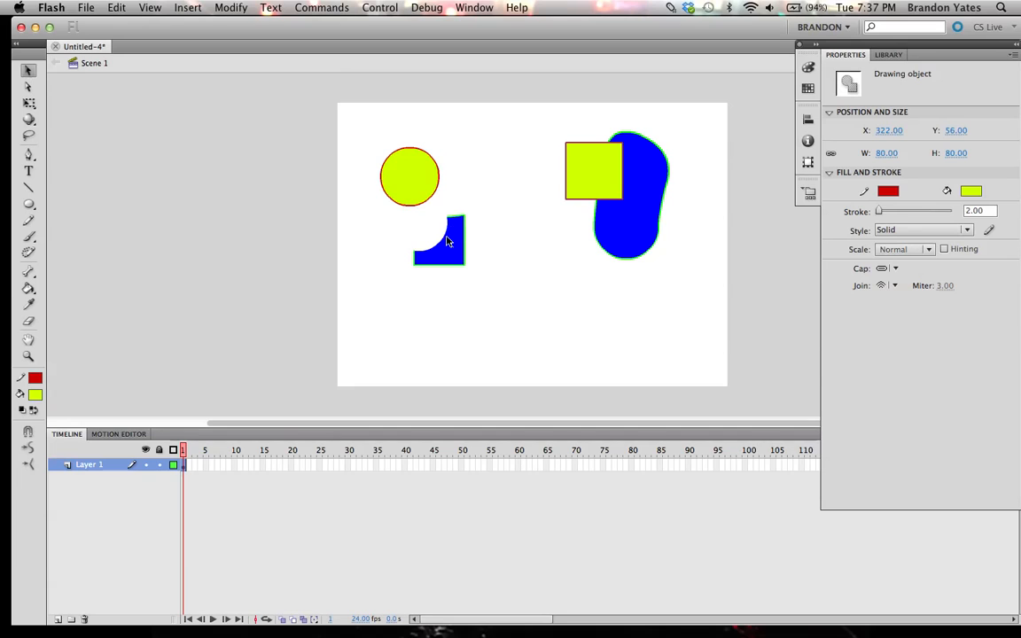
# Drop the circle with its stroke onto the blue piece's lower-right corner at X 140, Y 196, and pull the remaining blue piece away up-left.
pyautogui.click(421, 183)
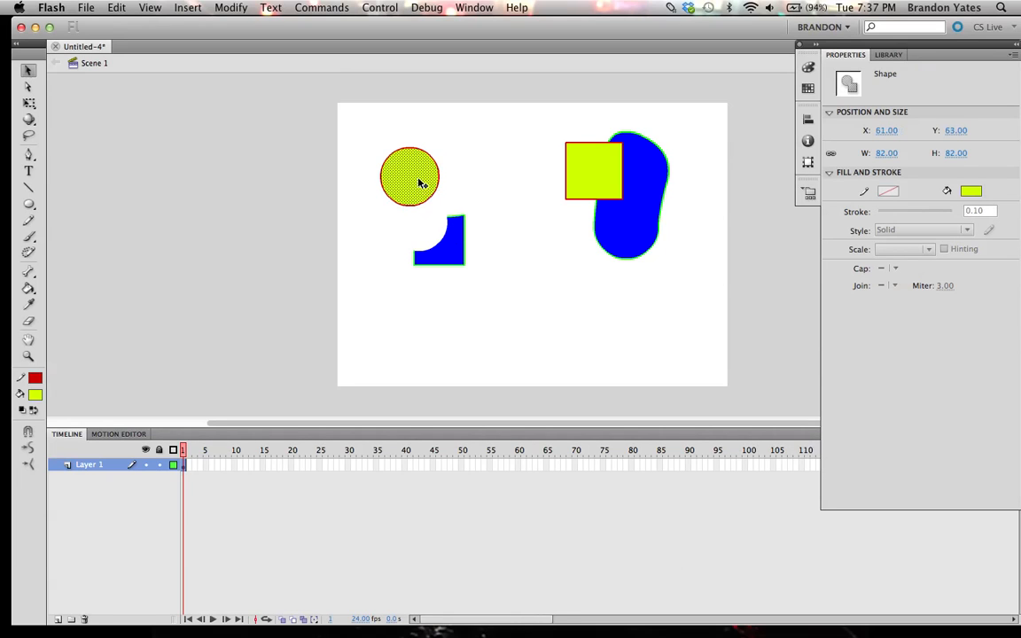
pyautogui.doubleClick(421, 183)
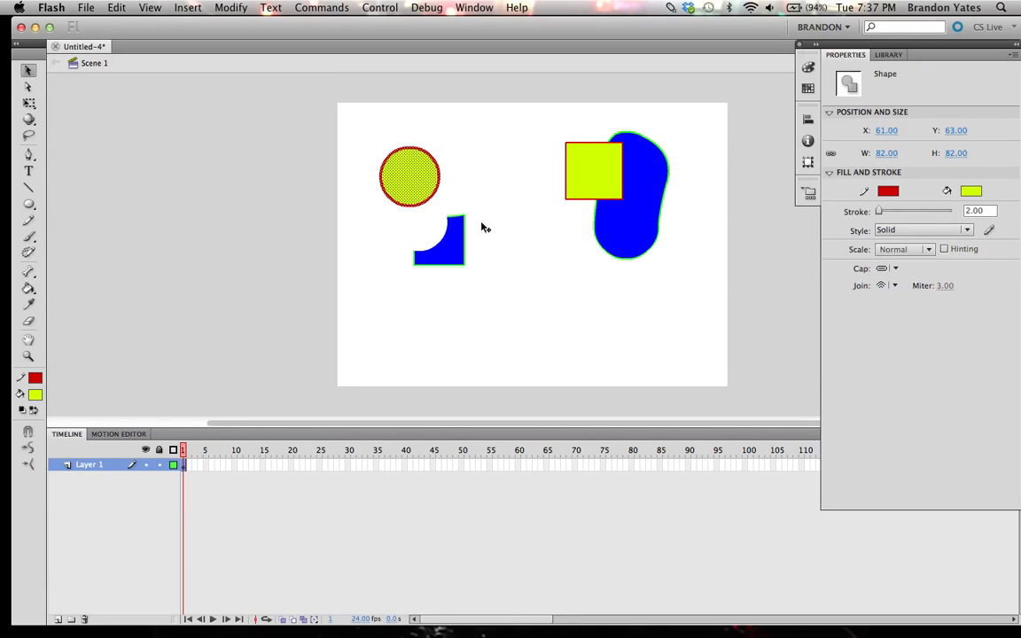
pyautogui.moveTo(434, 186); pyautogui.dragTo(486, 278)
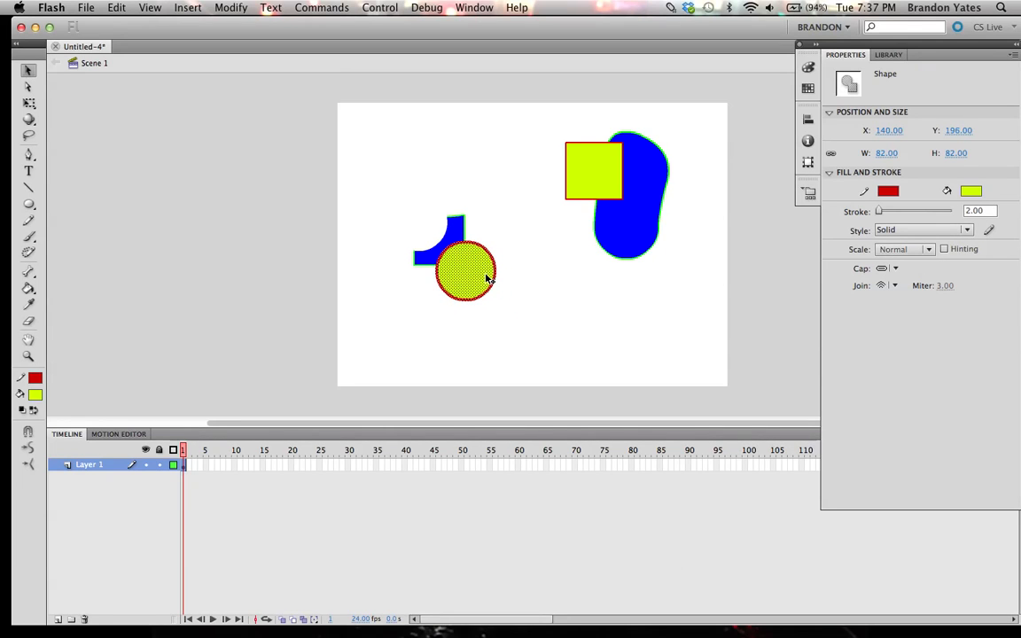
pyautogui.click(449, 235)
pyautogui.moveTo(450, 235); pyautogui.dragTo(422, 201)
pyautogui.click(452, 207)
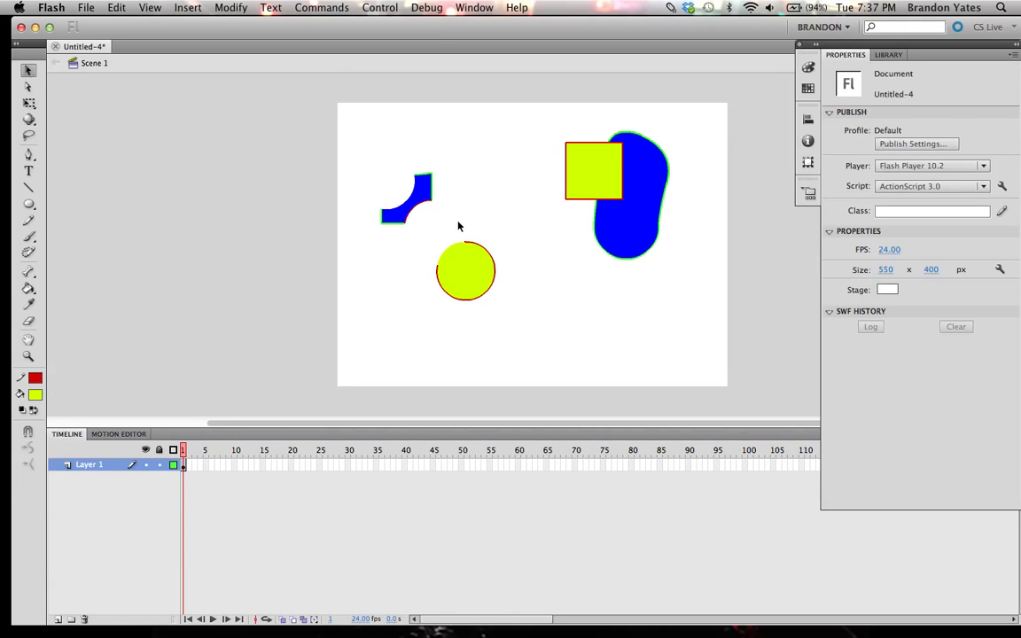
# Move the red arc from the blue piece back to the circle's open edge, and detach the green corner stroke to X 59, Y 192.6.
pyautogui.click(417, 208)
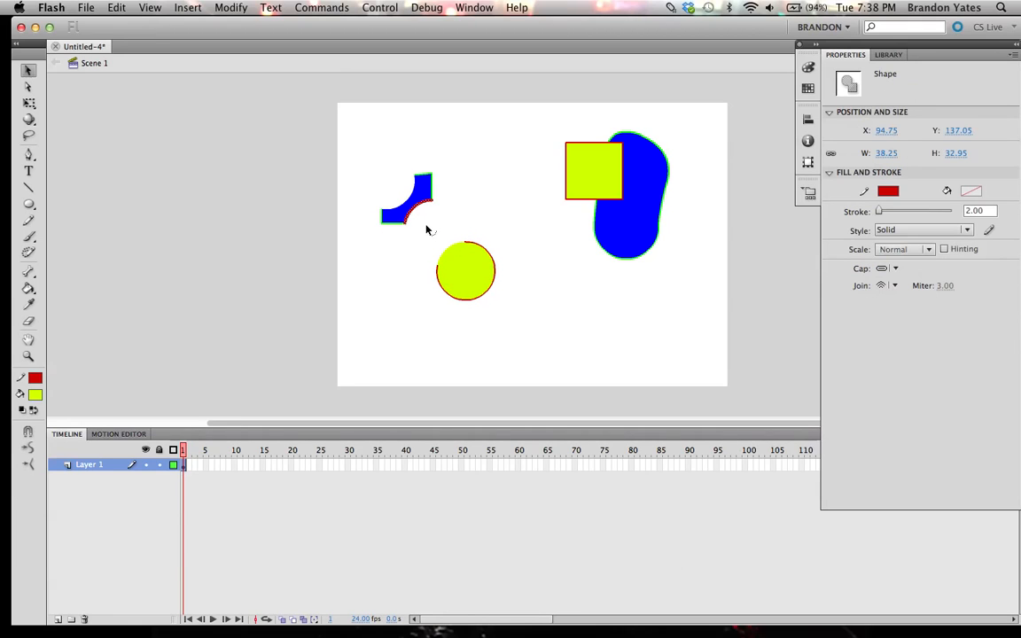
pyautogui.moveTo(421, 209); pyautogui.dragTo(454, 252)
pyautogui.click(438, 230)
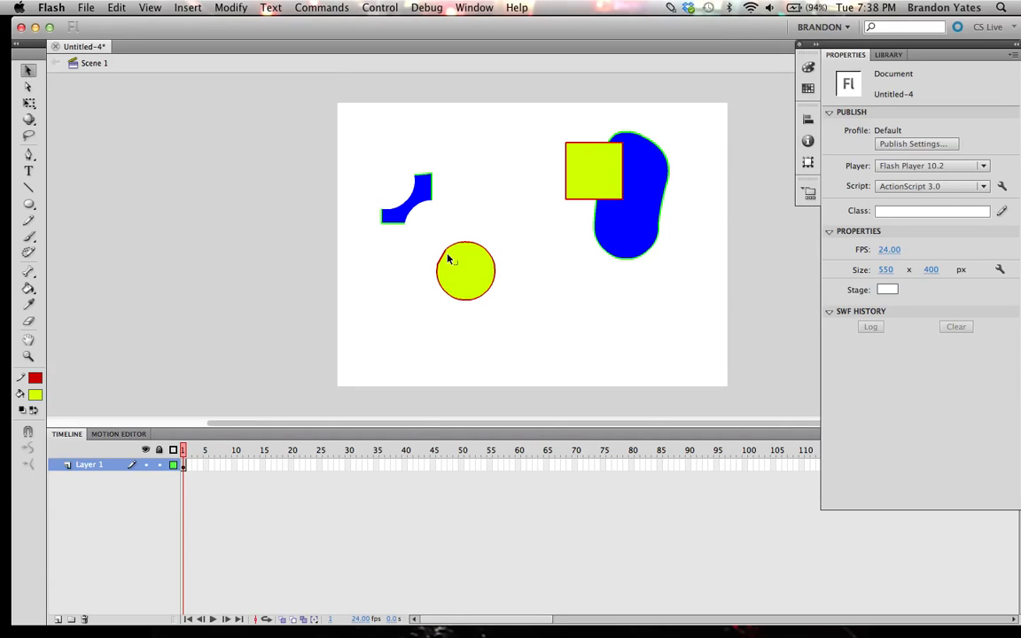
pyautogui.click(398, 226)
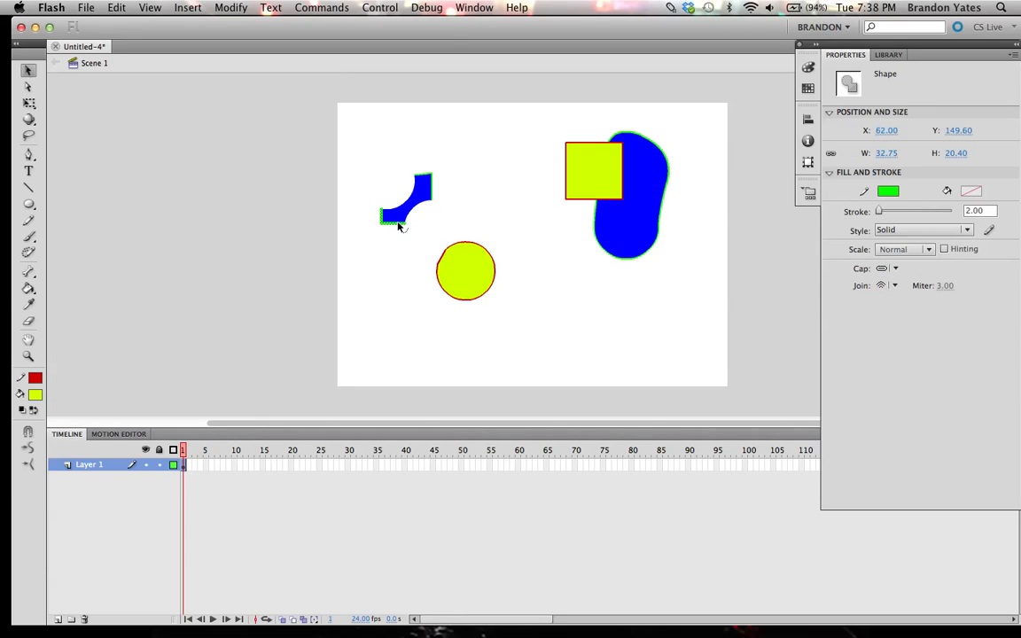
pyautogui.moveTo(398, 227)
pyautogui.mouseDown()
pyautogui.moveTo(483, 280)
pyautogui.moveTo(403, 260)
pyautogui.mouseUp()
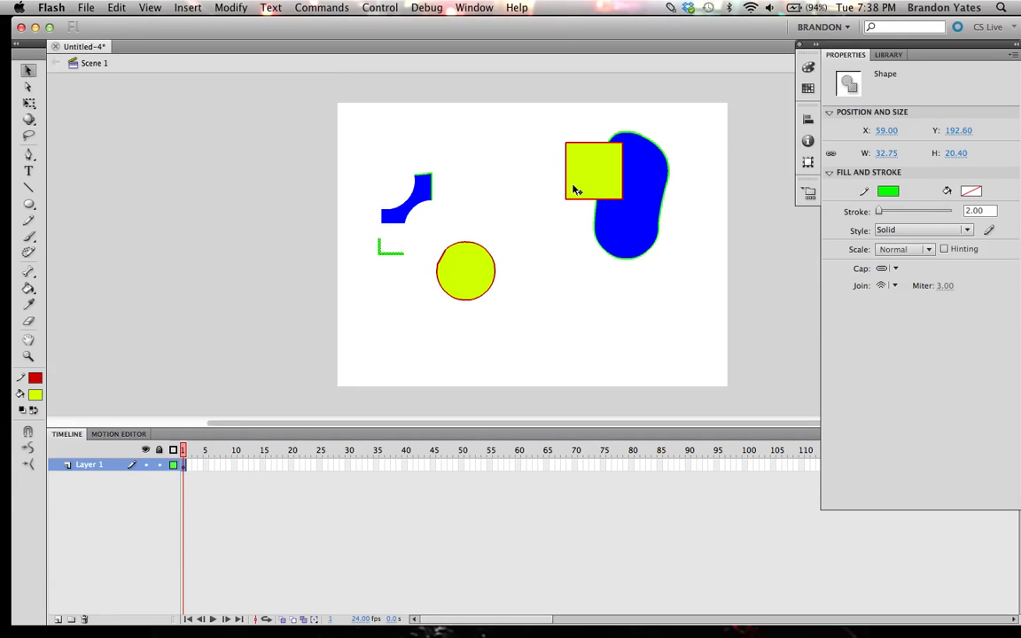
# Move the blue blob to X 319, Y 27.5 and switch its stacking between front and back of the yellow square twice, ending at the back.
pyautogui.moveTo(647, 176)
pyautogui.mouseDown()
pyautogui.moveTo(536, 168)
pyautogui.moveTo(729, 195)
pyautogui.moveTo(529, 171)
pyautogui.moveTo(680, 186)
pyautogui.moveTo(603, 171)
pyautogui.mouseUp()
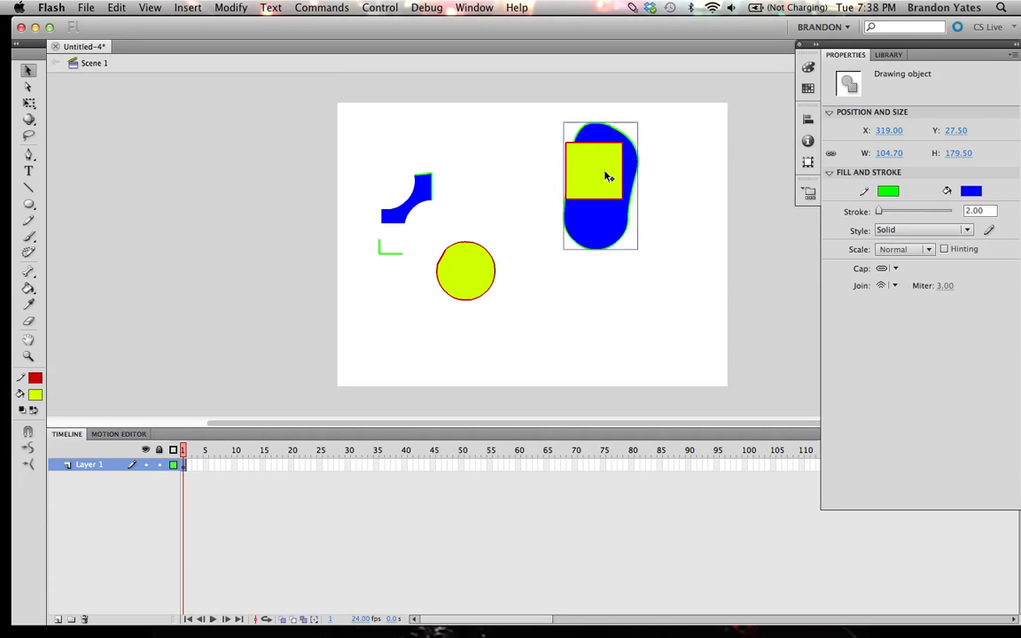
pyautogui.press('super+shift+Up')
pyautogui.press('super+shift+Down')
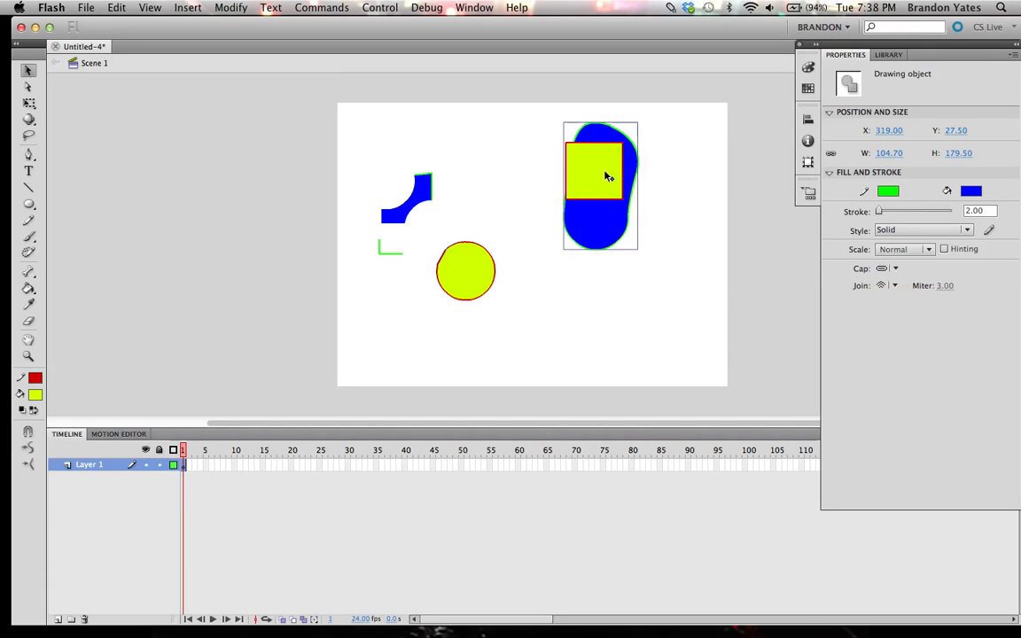
pyautogui.press('super+shift+Up')
pyautogui.press('super+shift+Down')
# Inside the yellow square's drawing object, move only its fill to X 229, Y 29, and return to Scene 1.
pyautogui.doubleClick(617, 151)
pyautogui.moveTo(609, 159); pyautogui.dragTo(538, 148)
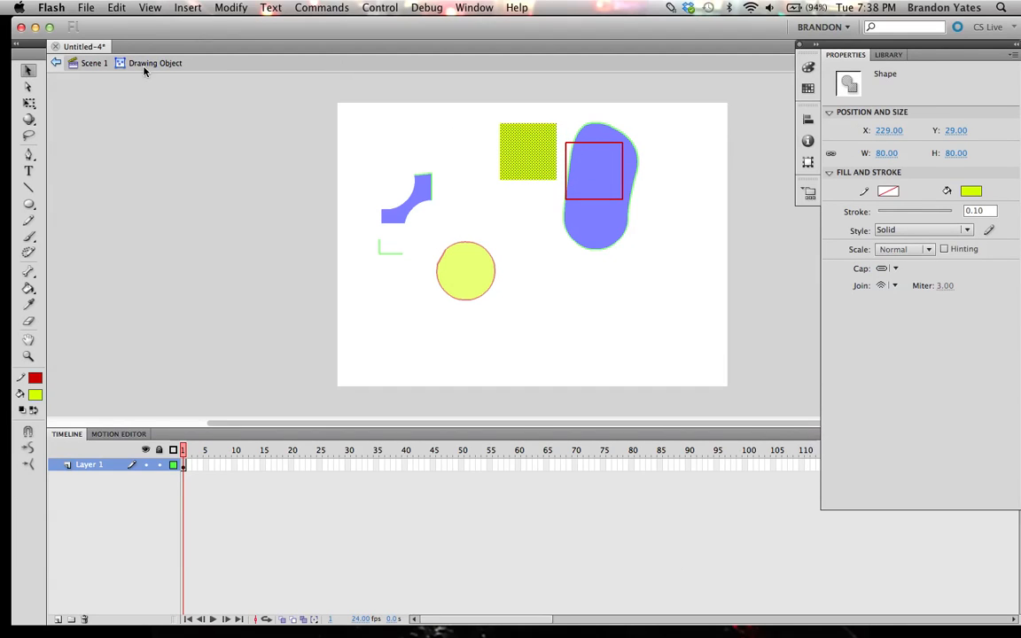
pyautogui.click(92, 63)
# Compare selecting the circle's merge shape directly in Scene 1 with opening the blue blob's drawing object for isolated editing.
pyautogui.click(456, 276)
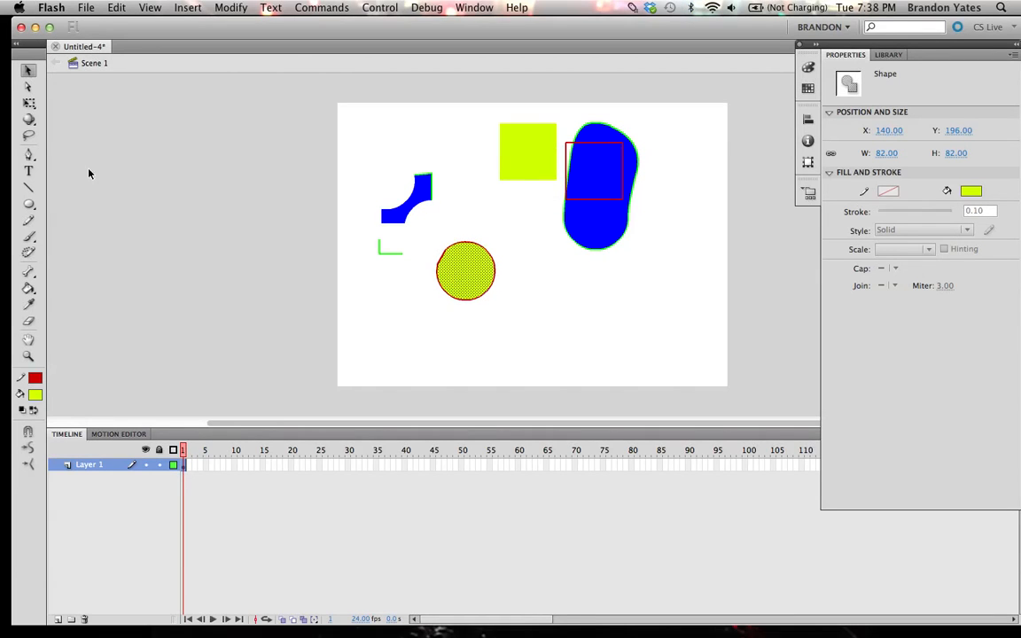
pyautogui.click(519, 234)
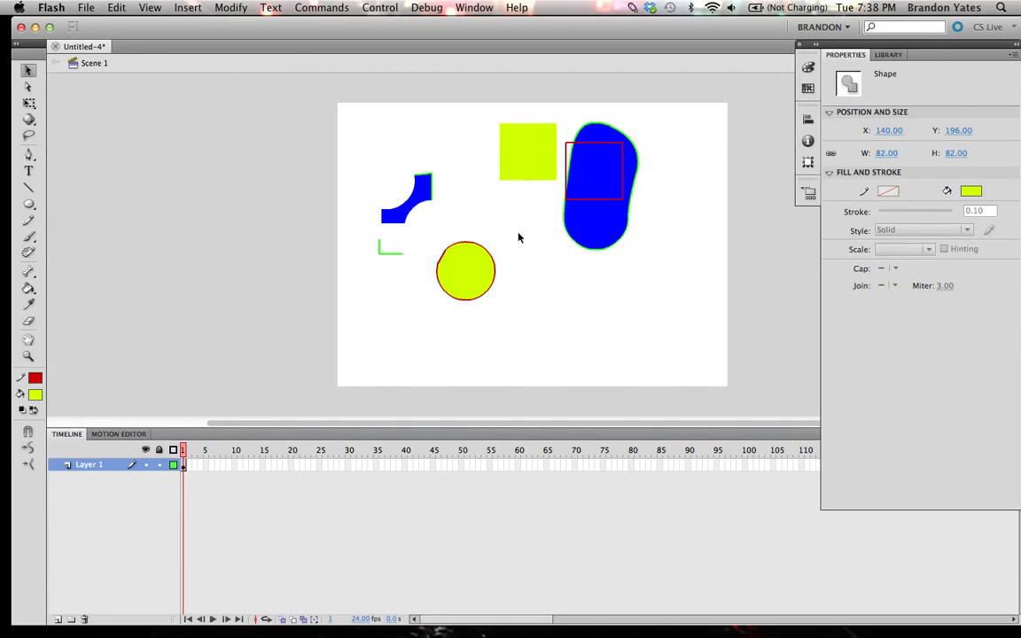
pyautogui.doubleClick(609, 221)
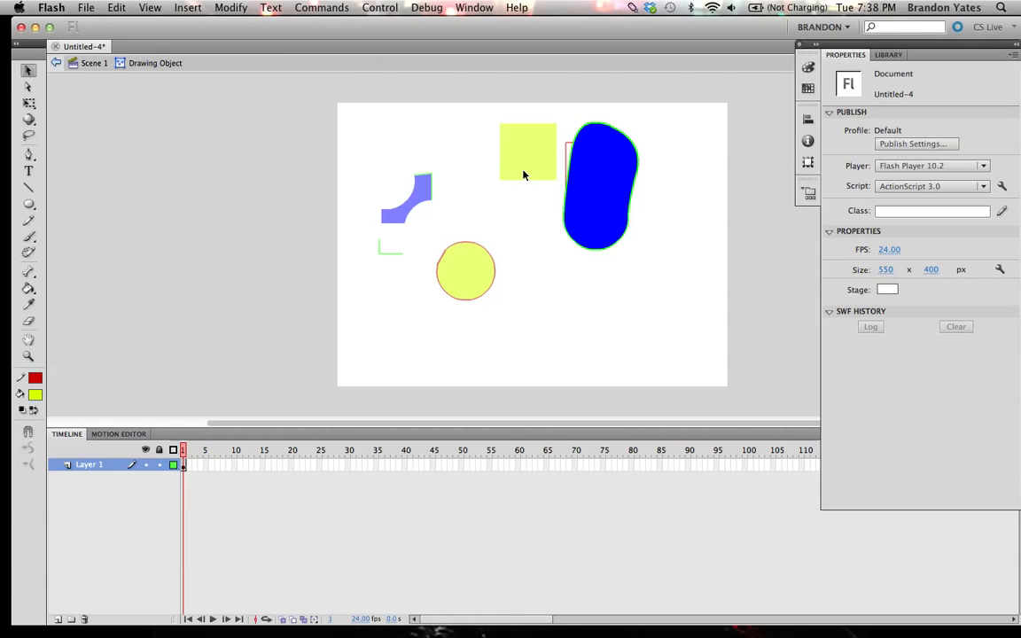
pyautogui.moveTo(437, 228); pyautogui.dragTo(466, 275)
pyautogui.doubleClick(465, 274)
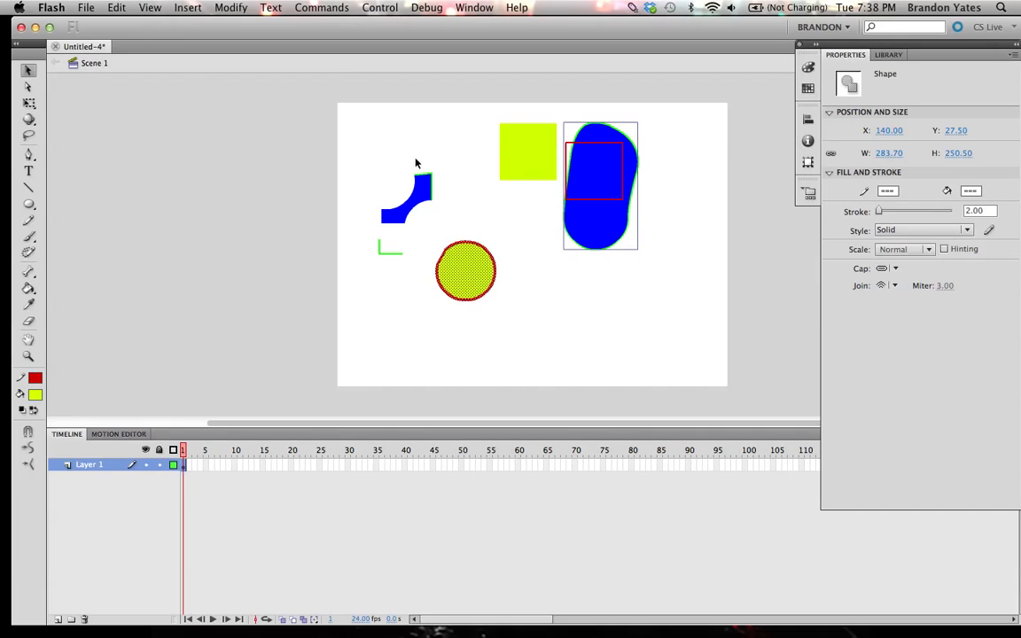
pyautogui.doubleClick(586, 221)
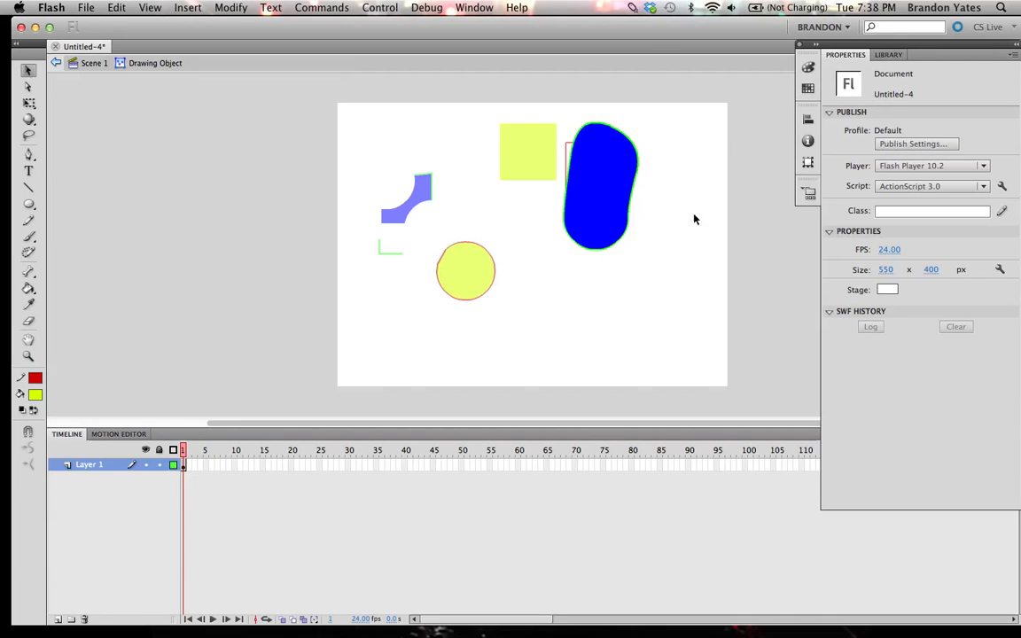
pyautogui.moveTo(855, 618)
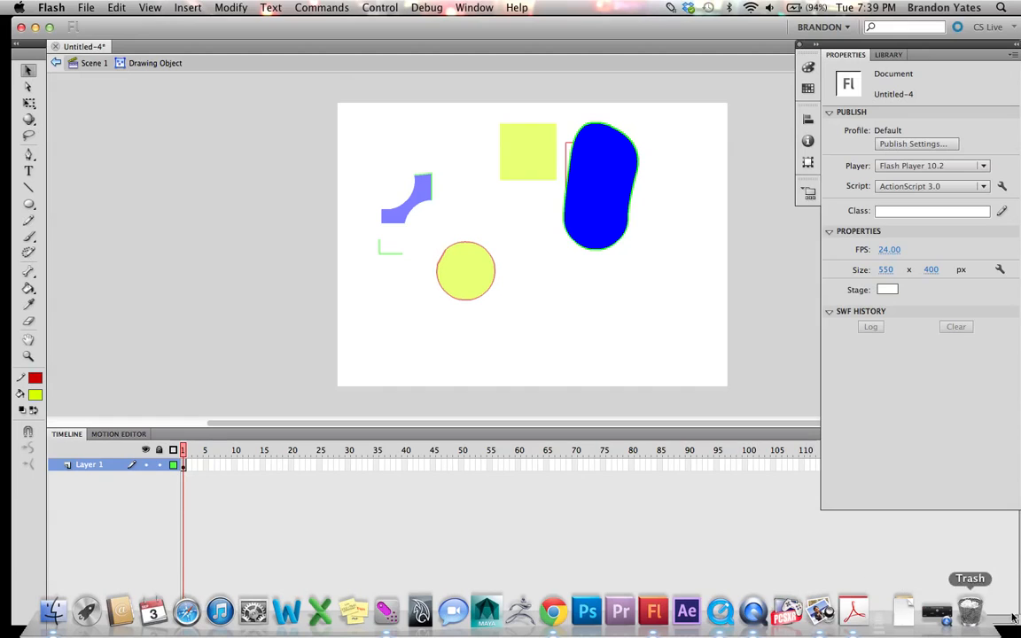
pyautogui.click(937, 612)
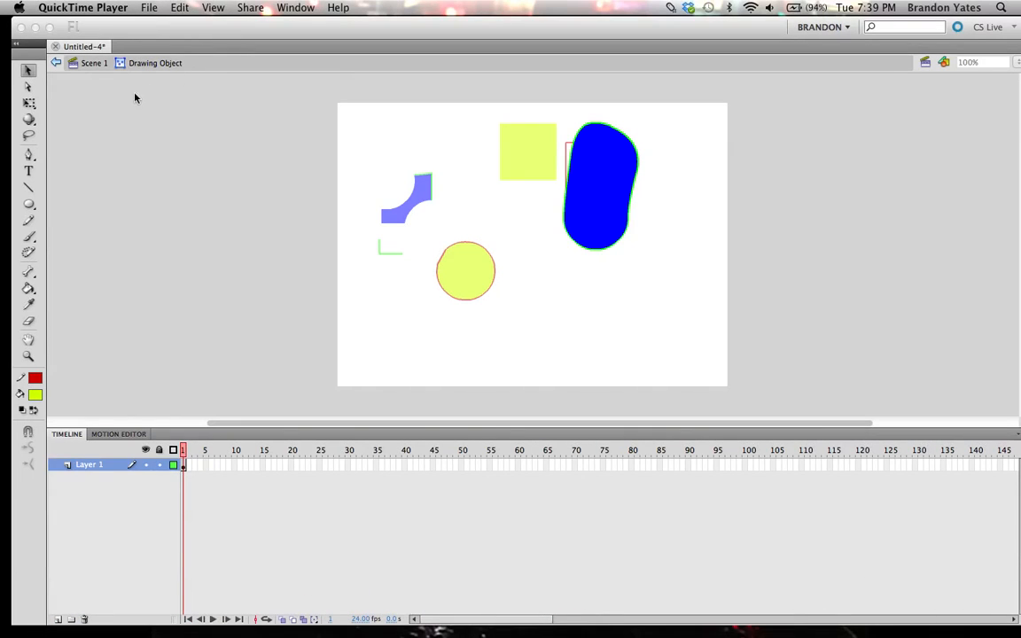